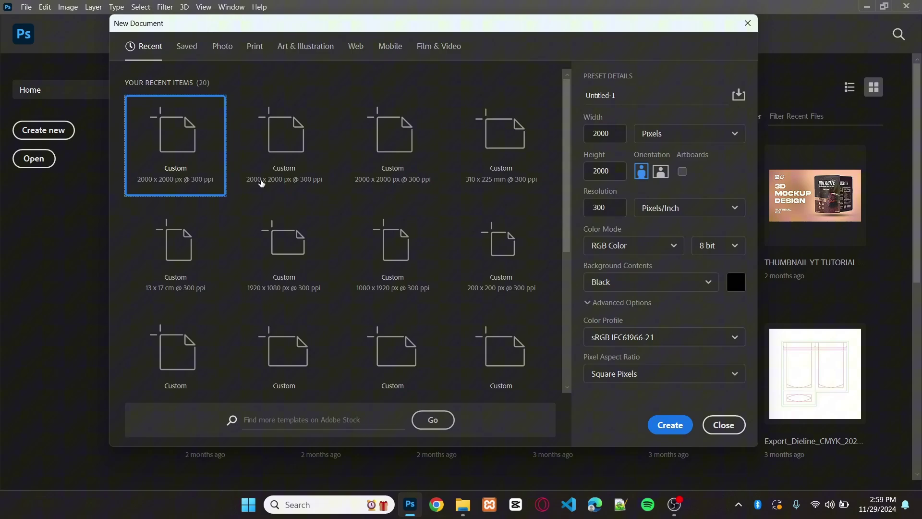
Step: Create a 2000 × 2000 px document at 300 ppi with black background contents
click(613, 137)
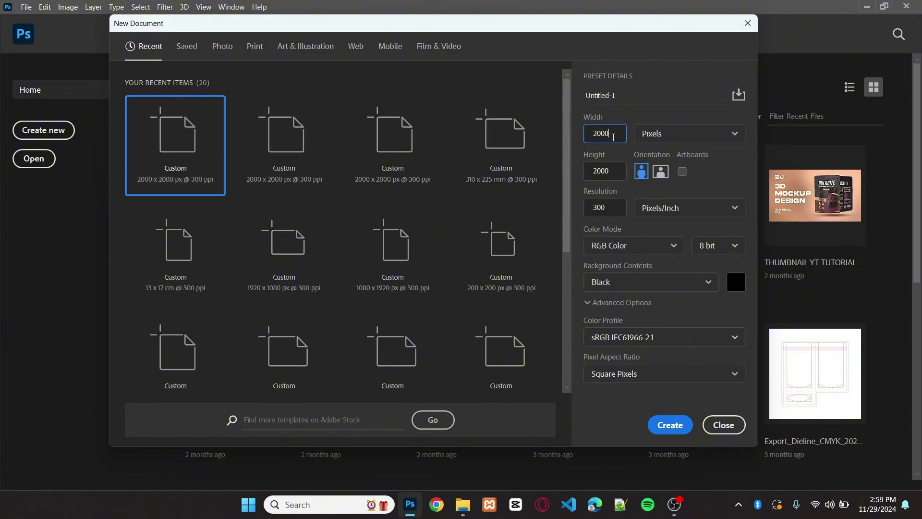
click(599, 179)
click(611, 204)
click(659, 425)
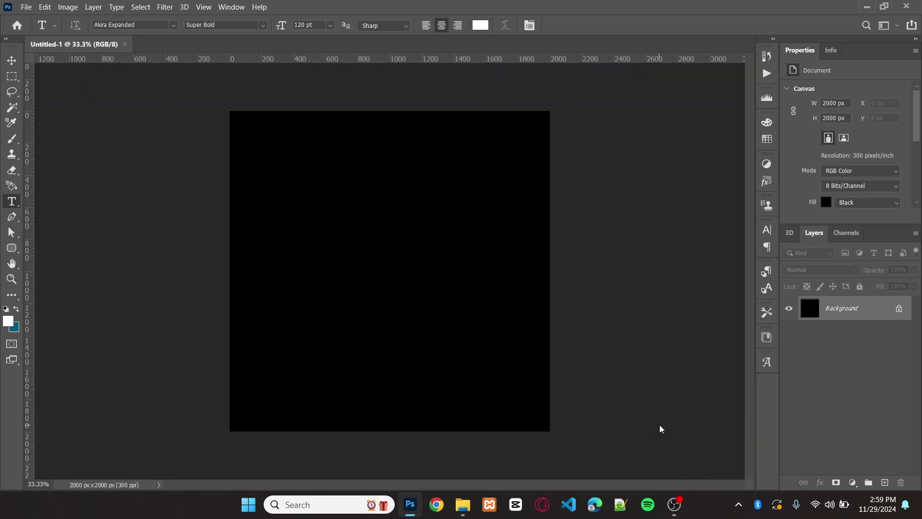
Step: Drag the freepik grim reaper photo onto the canvas and scale it to cover the square
click(463, 502)
drag(198, 156, 416, 252)
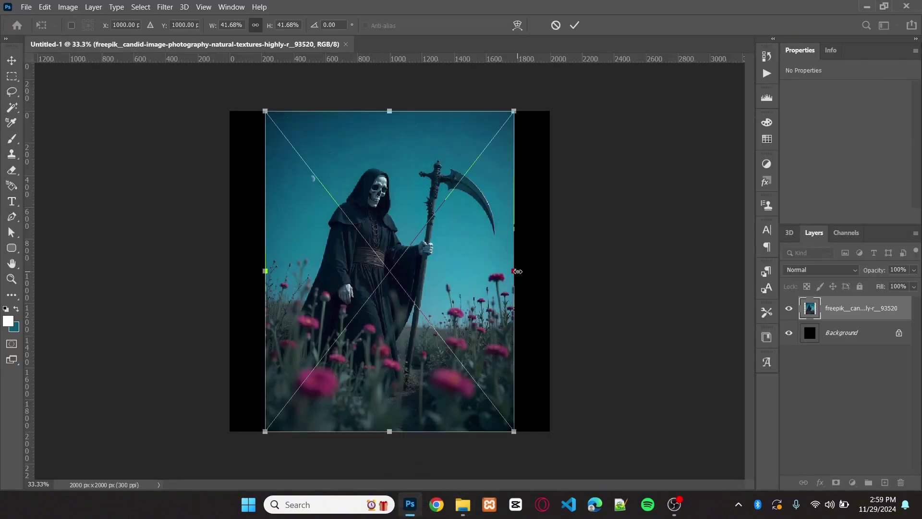
drag(514, 270, 570, 272)
drag(474, 244, 461, 315)
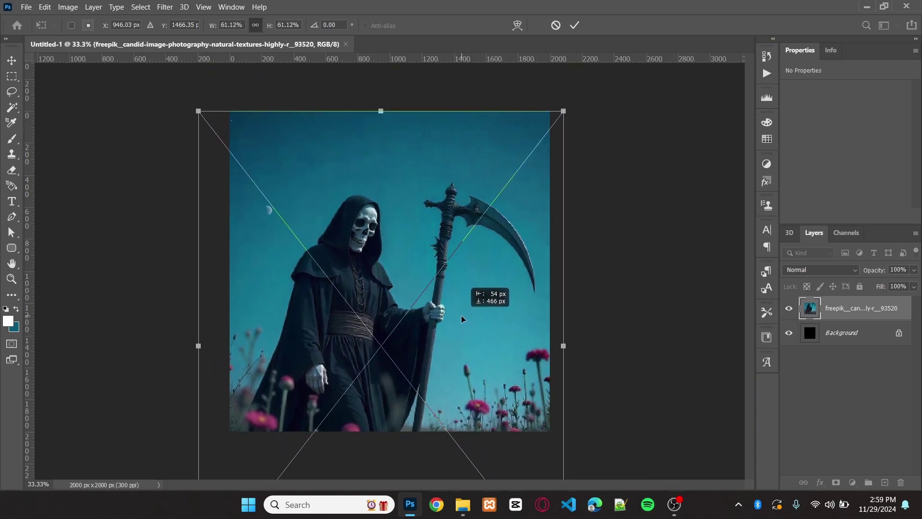
drag(568, 106, 576, 111)
click(574, 25)
key(t)
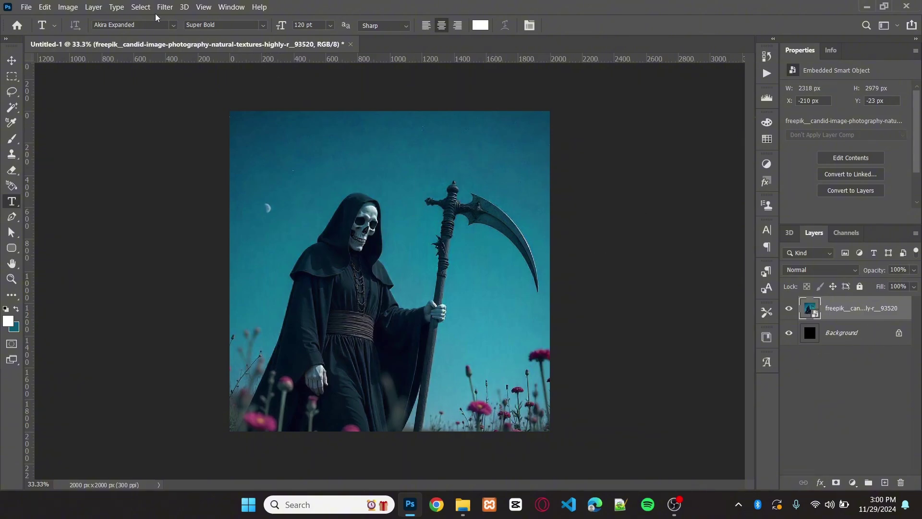
Step: Select the reaper subject and copy it onto a new Layer 1 with Layer Via Copy
click(141, 8)
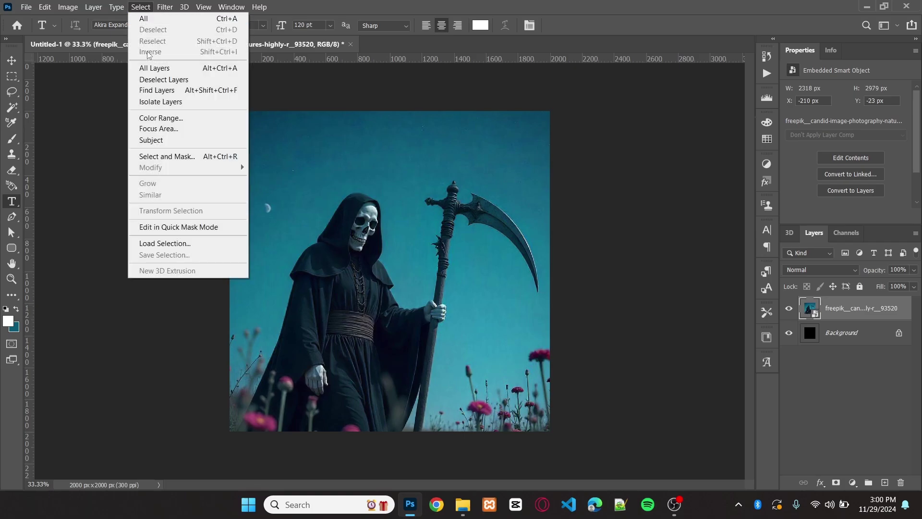
click(161, 140)
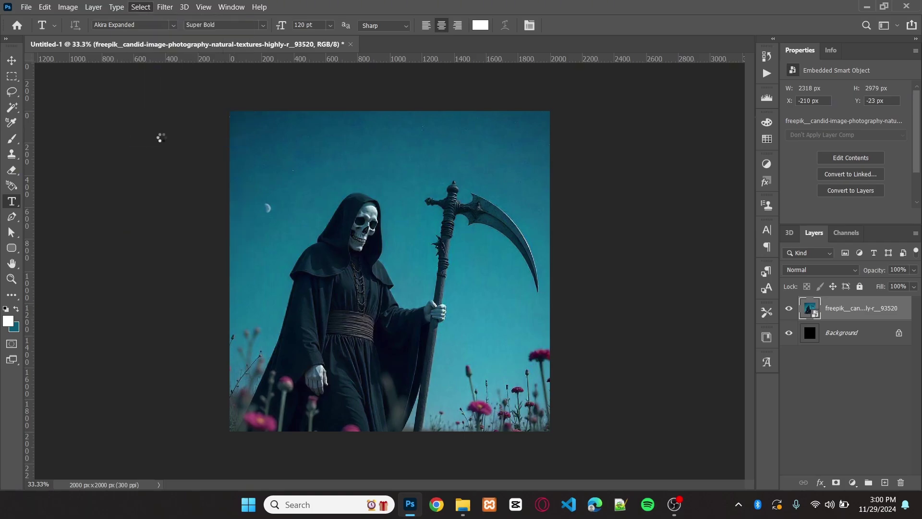
click(14, 80)
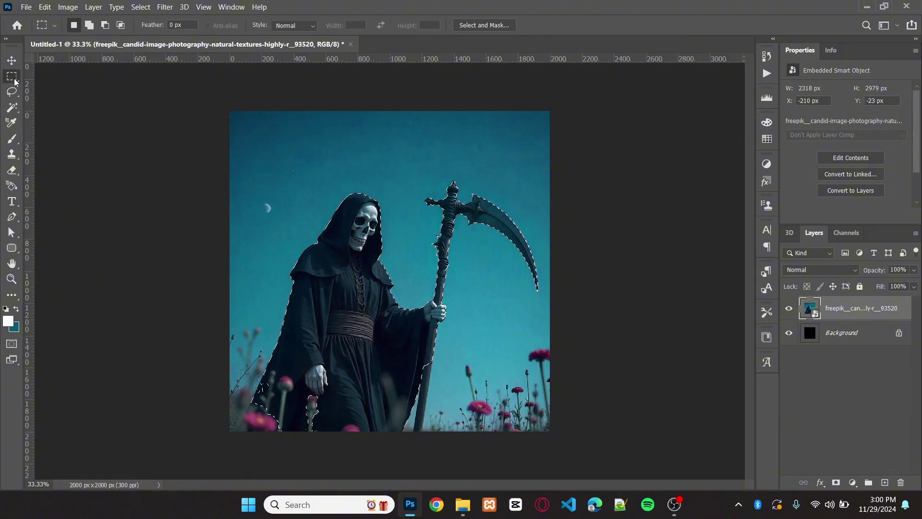
right_click(354, 267)
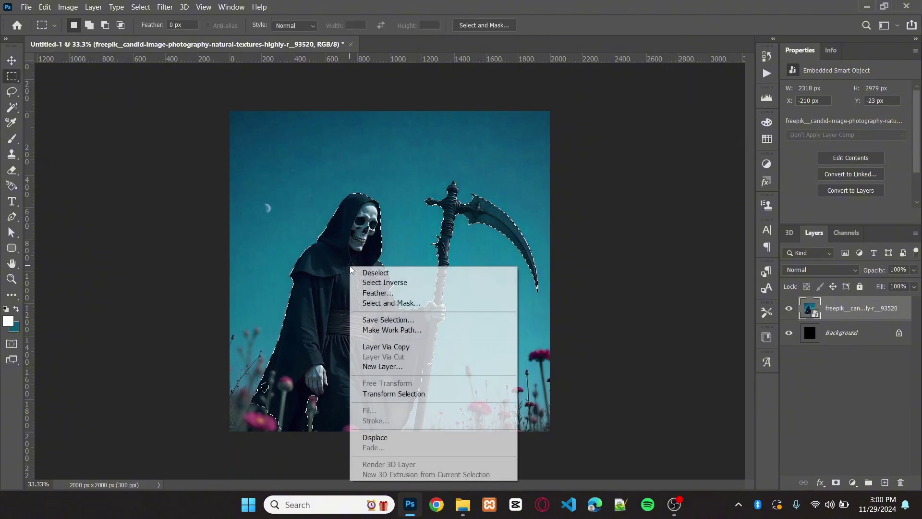
click(401, 350)
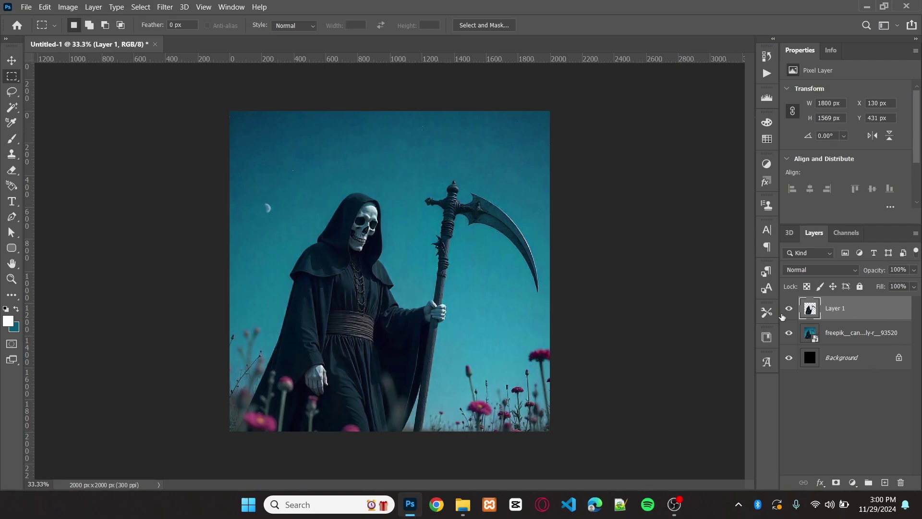
click(790, 333)
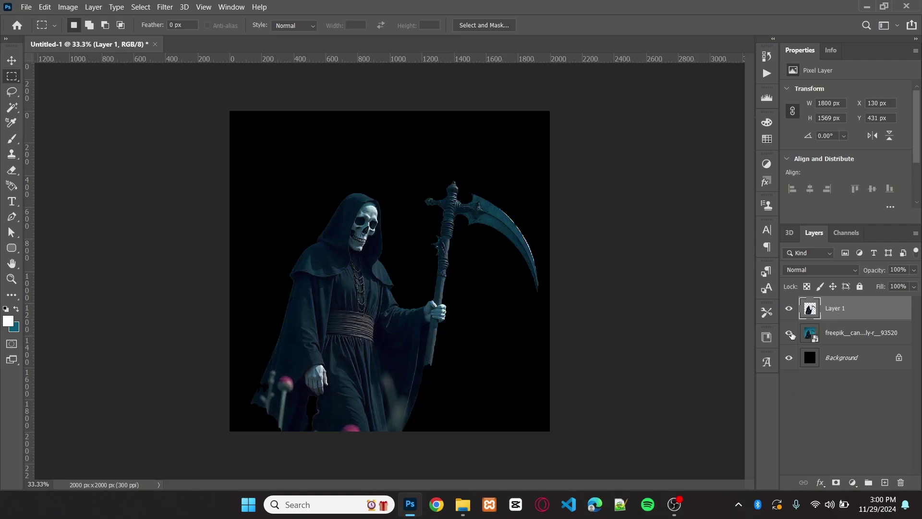
click(790, 333)
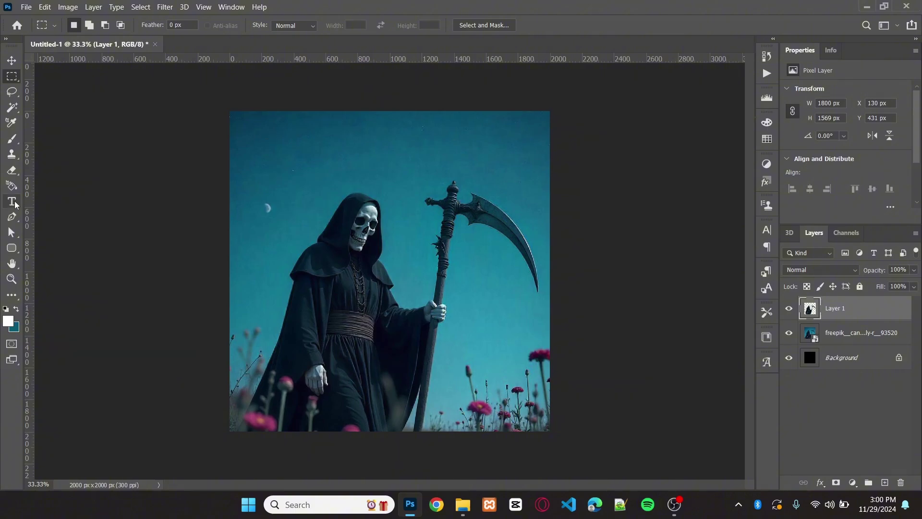
Step: Hide Layer 1 and the freepik layer, and choose the Akira Expanded Super Bold font
click(790, 309)
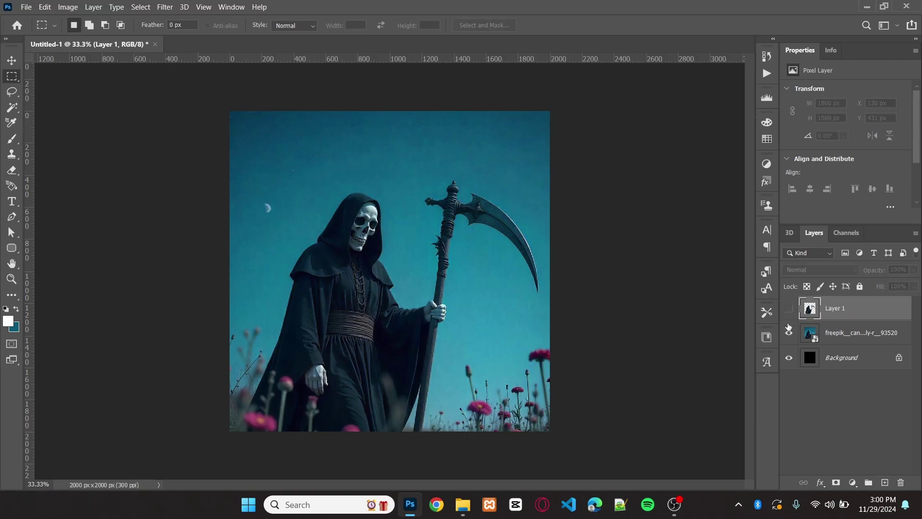
click(790, 332)
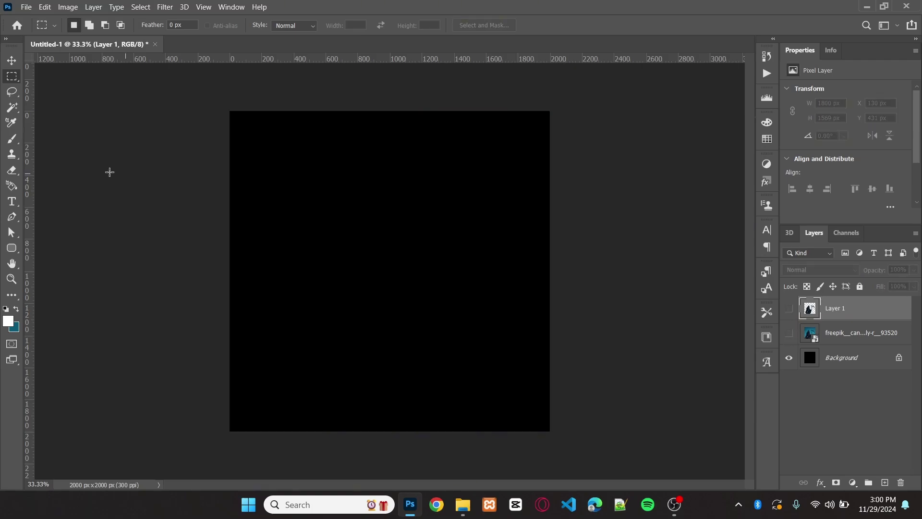
click(17, 201)
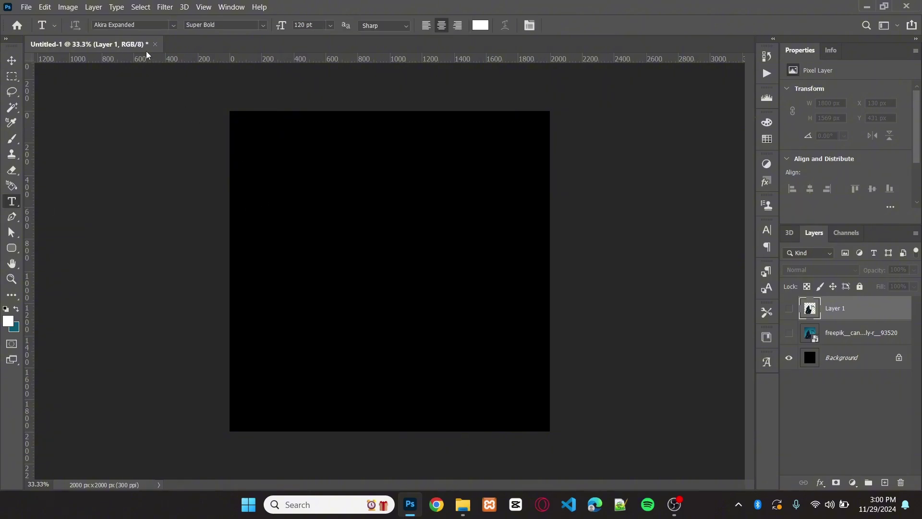
click(145, 24)
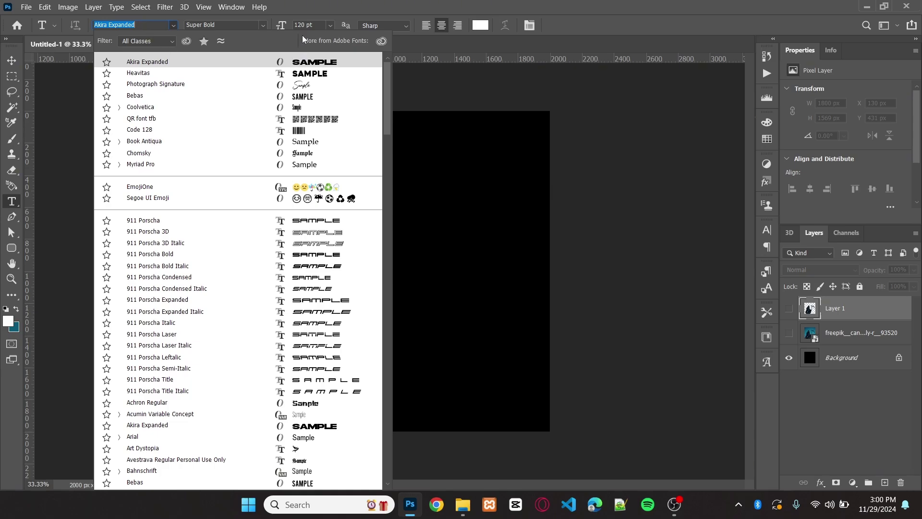
key(Return)
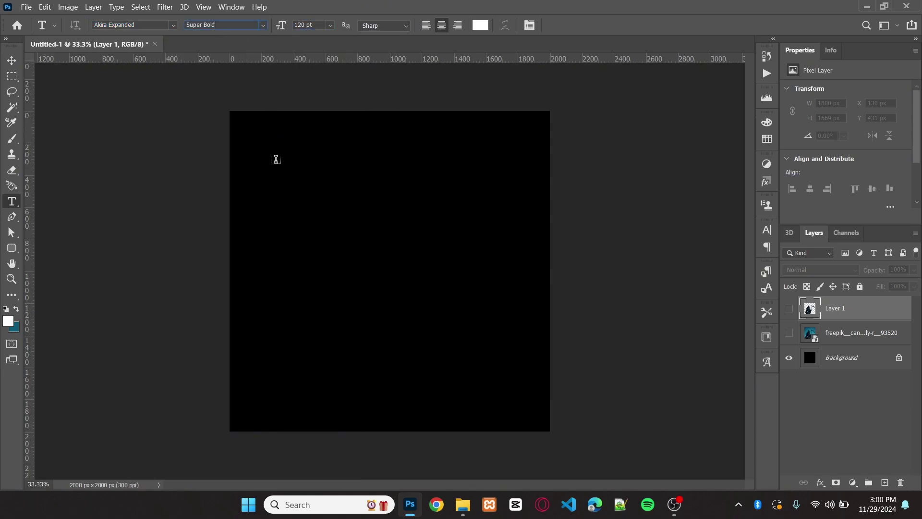
Step: Type 'lose' on the canvas and reposition the text centered near the top
click(289, 206)
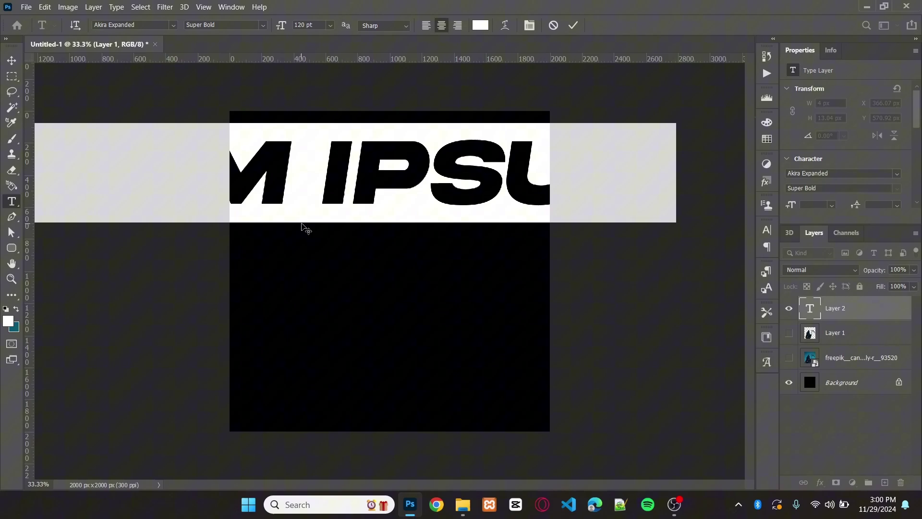
text(lose)
key(ctrl+Return)
key(ctrl+t)
drag(413, 220, 419, 250)
click(594, 25)
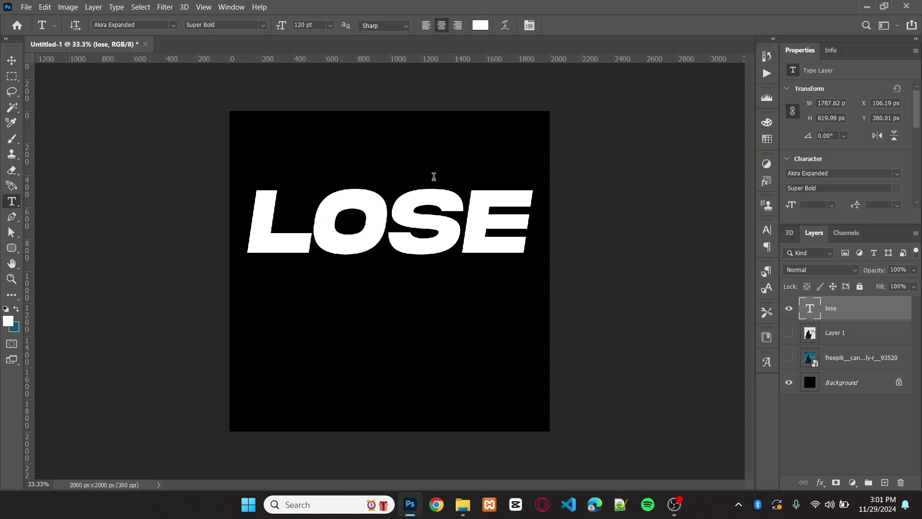
Step: Convert the LOSE text to a smart object and apply a 10-pixel Gaussian Blur
click(165, 7)
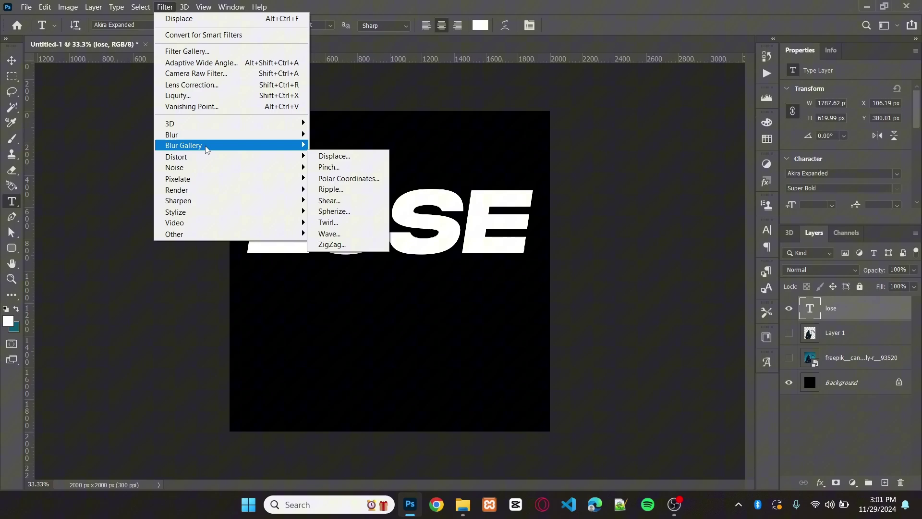
mouse_move(209, 140)
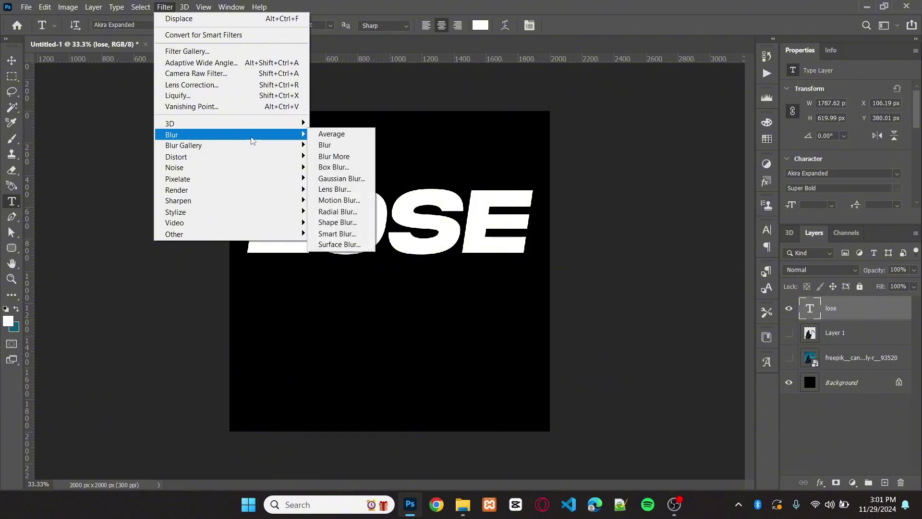
click(336, 178)
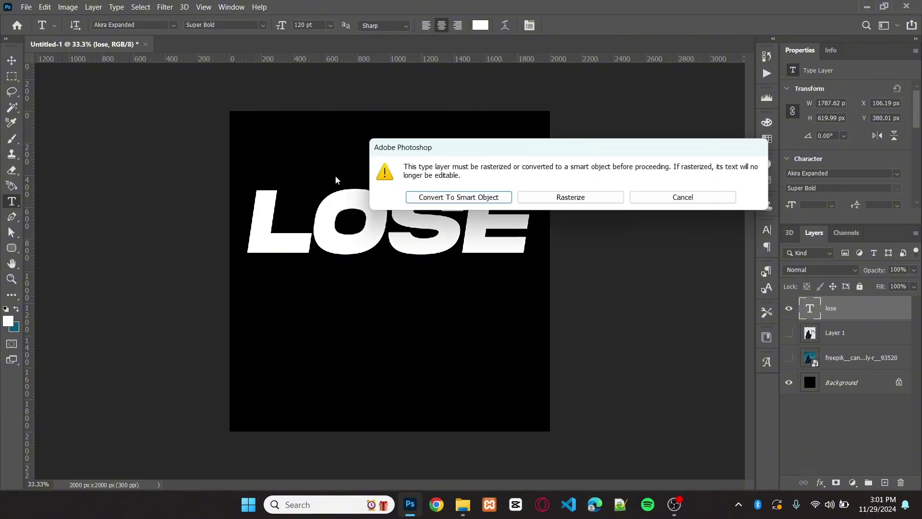
click(479, 197)
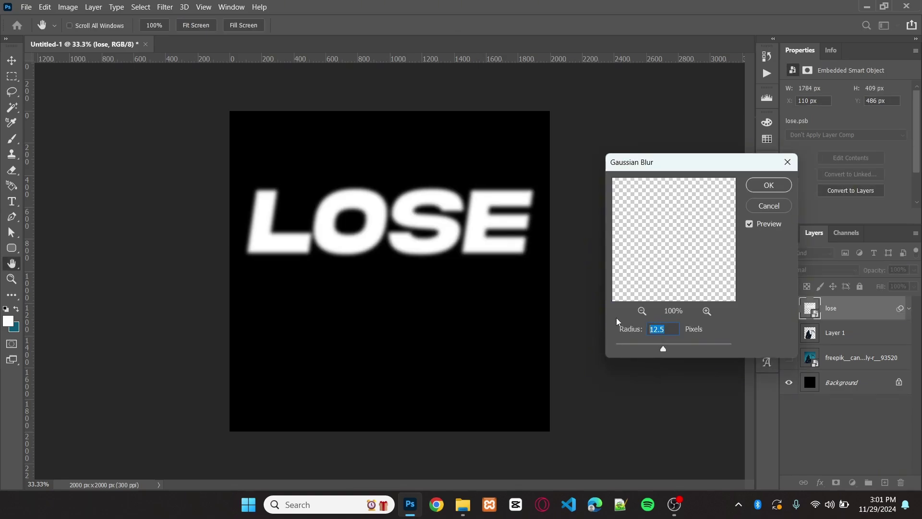
text(10)
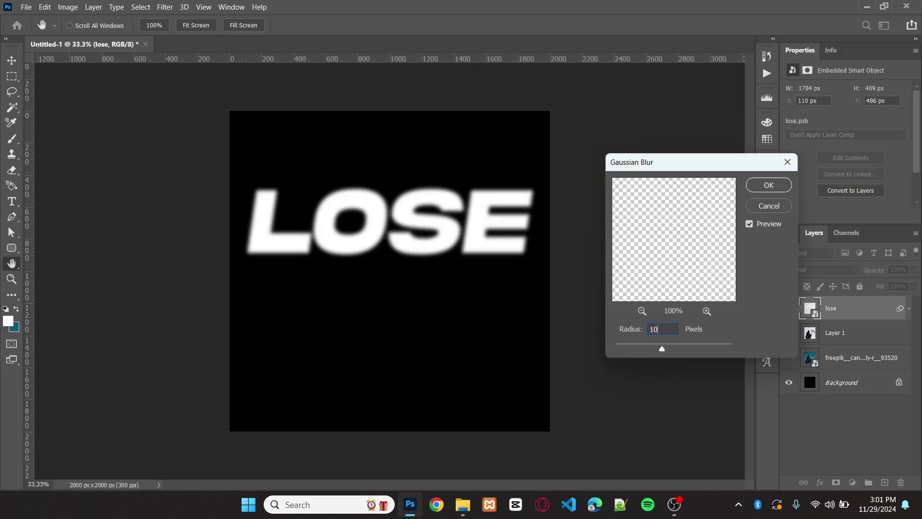
click(769, 185)
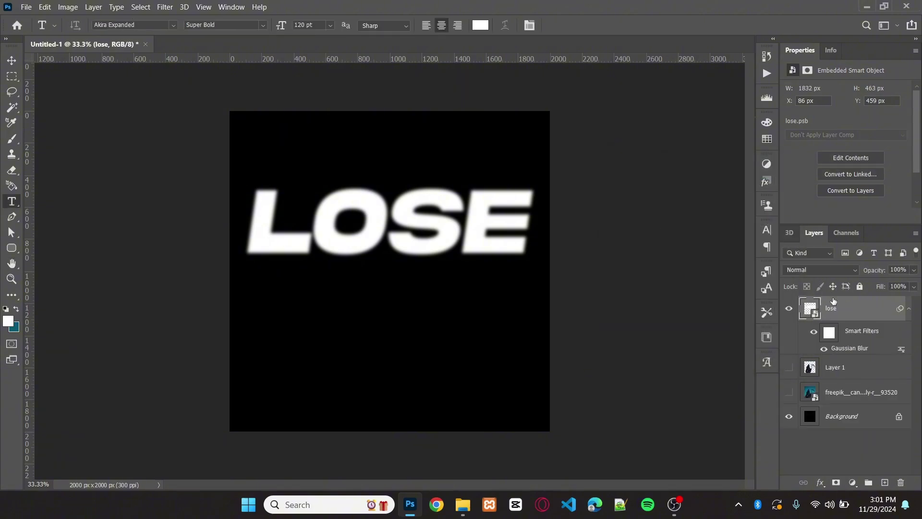
Step: Open the cracked glass texture image from the tutorial 12 folder in Photoshop
click(469, 502)
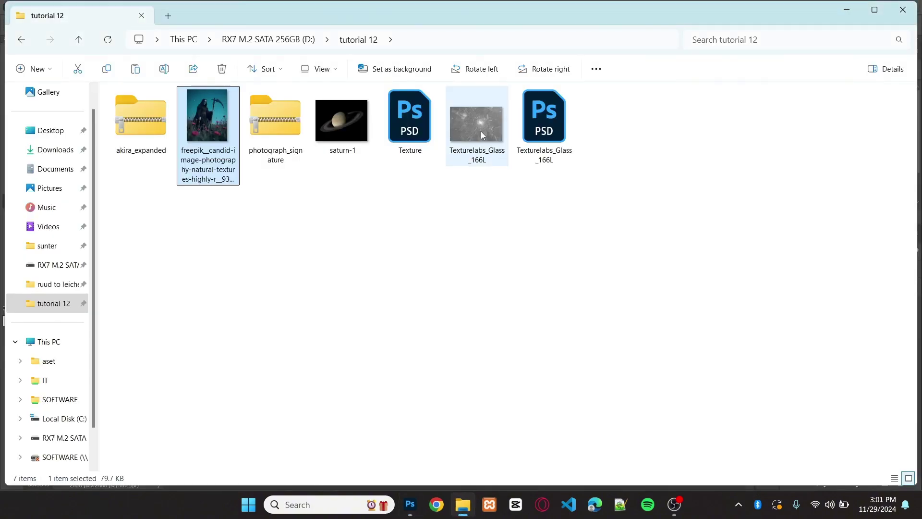
drag(482, 134, 435, 181)
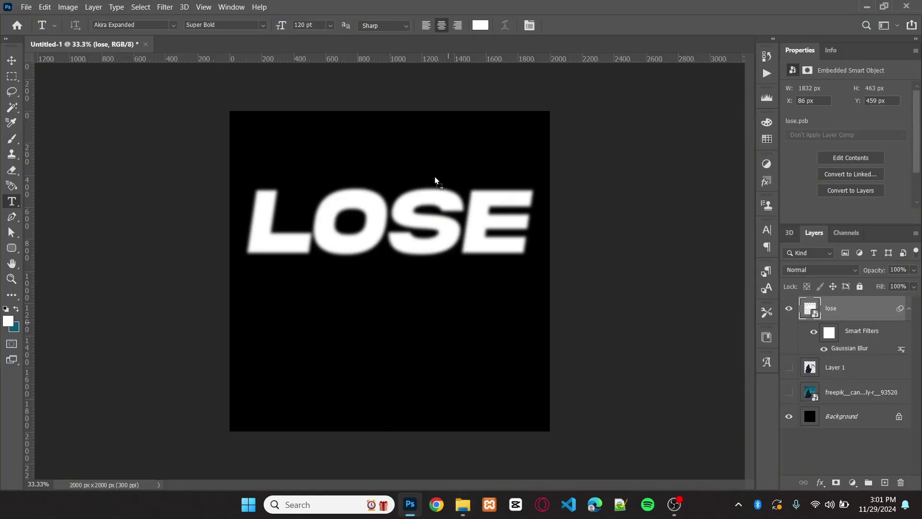
drag(372, 51, 373, 47)
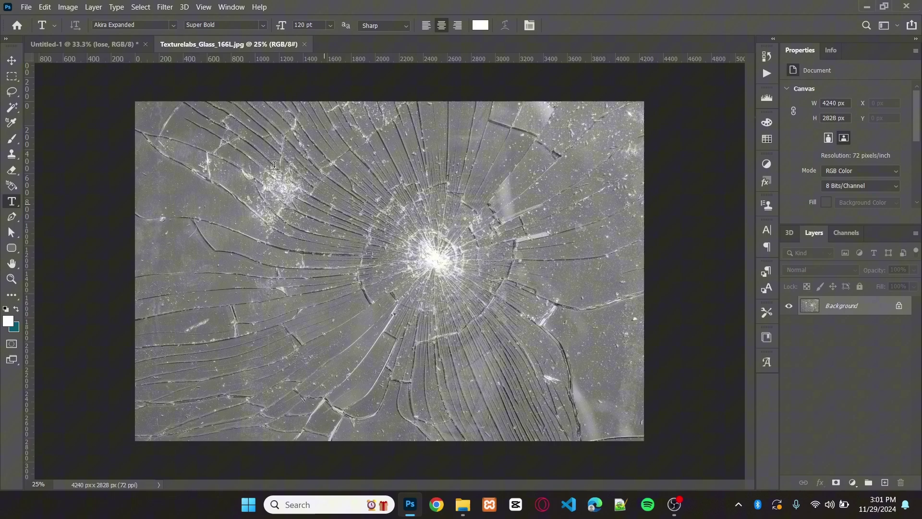
Step: Save the texture as texturetutorial12.psd in Photoshop format and close its document
click(26, 7)
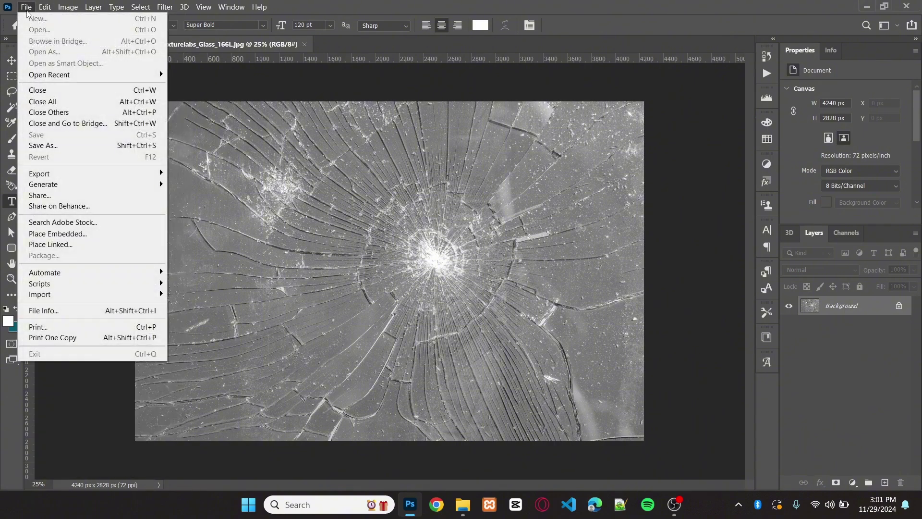
click(64, 146)
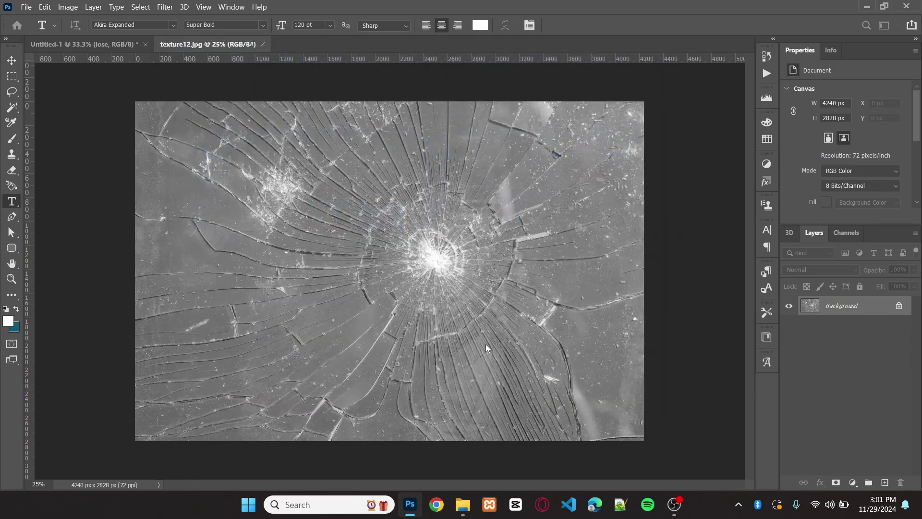
key(ctrl+shift+s)
click(130, 201)
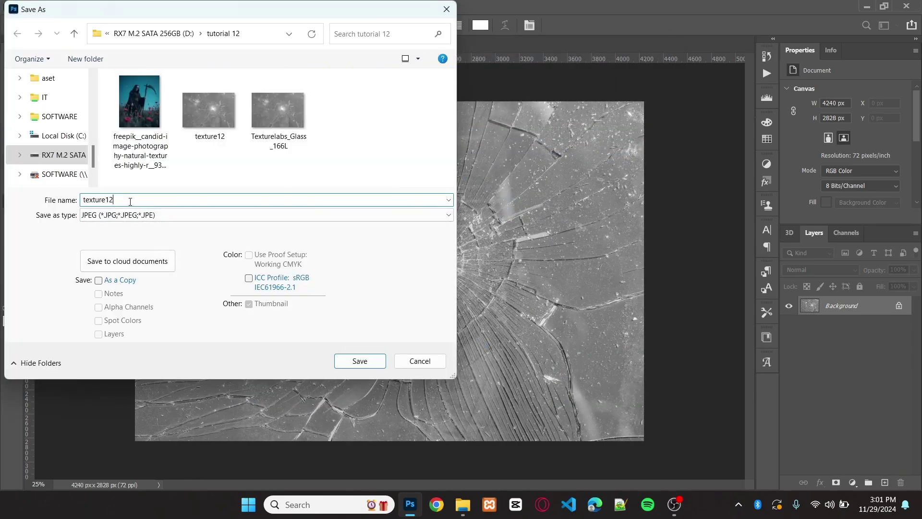
key(BackSpace)
key(BackSpace)
text(tutorial12)
click(225, 215)
click(226, 225)
click(360, 360)
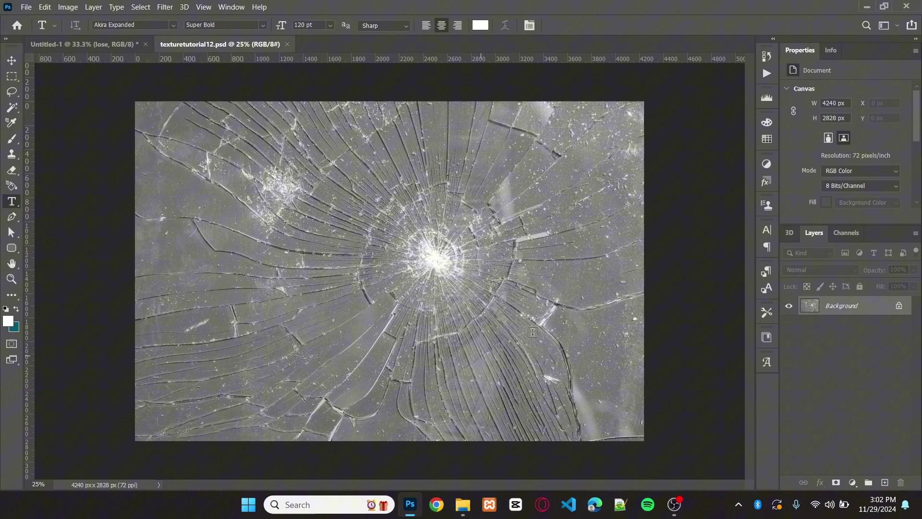
click(287, 44)
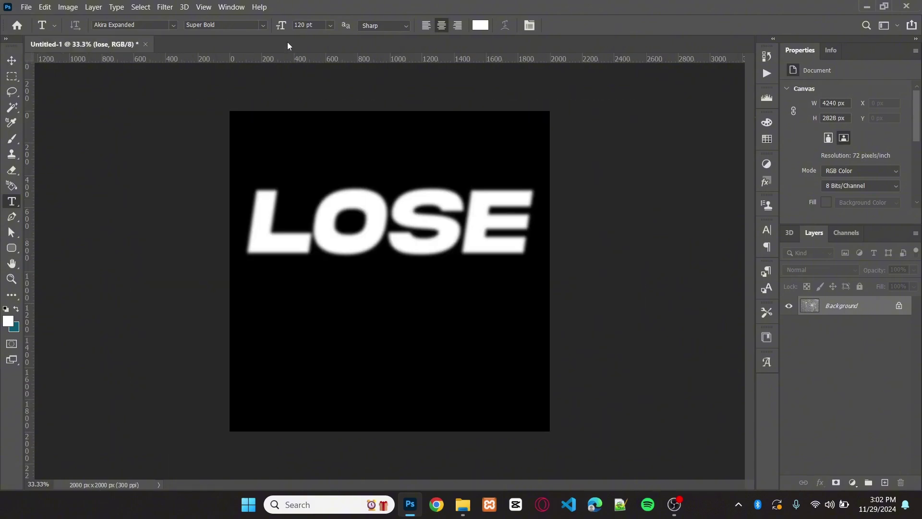
Step: Apply Distort > Displace at 70/70 scale with texturetutorial12.psd as the displacement map
click(164, 6)
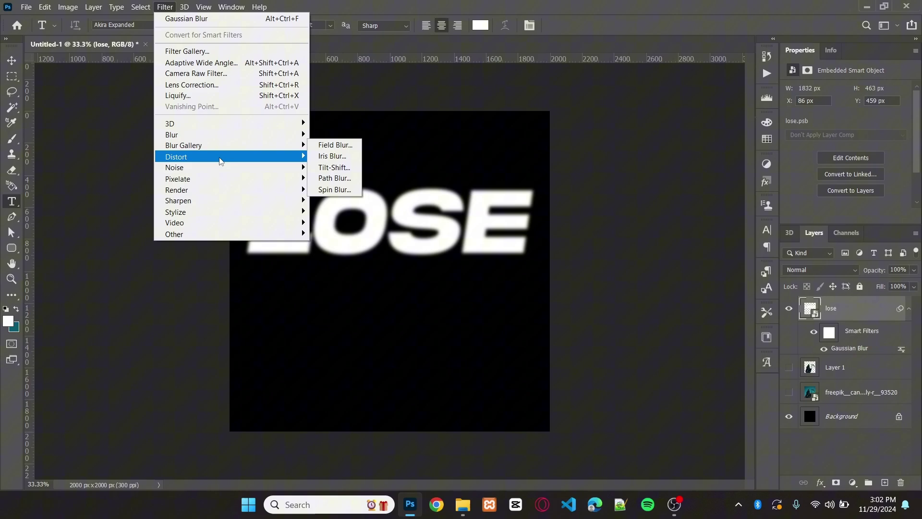
mouse_move(221, 156)
click(343, 161)
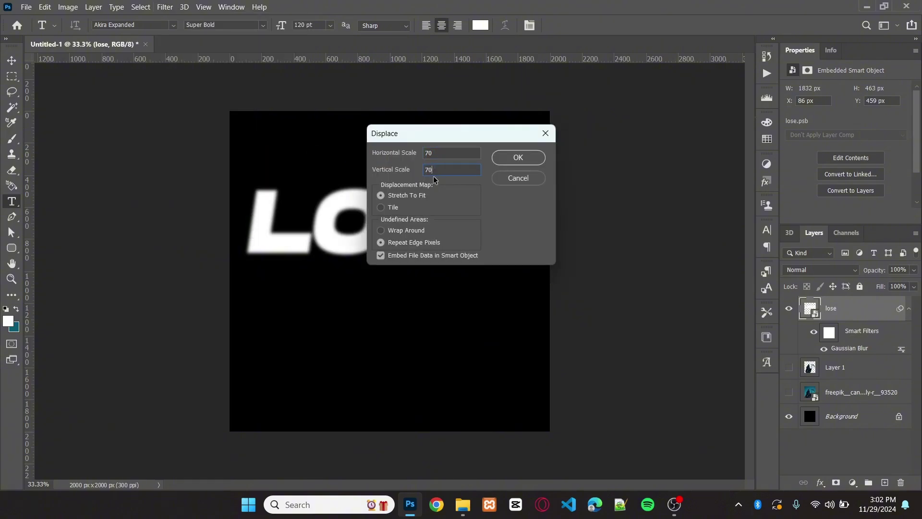
click(519, 157)
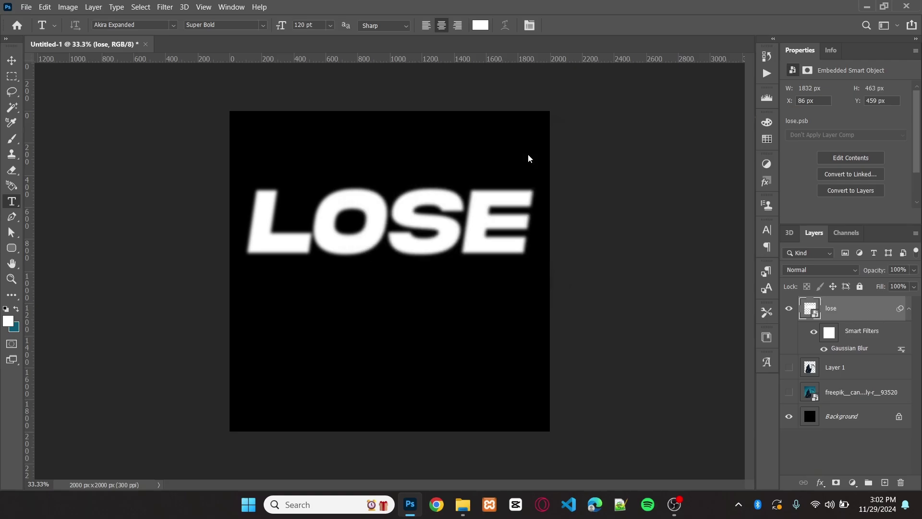
click(284, 124)
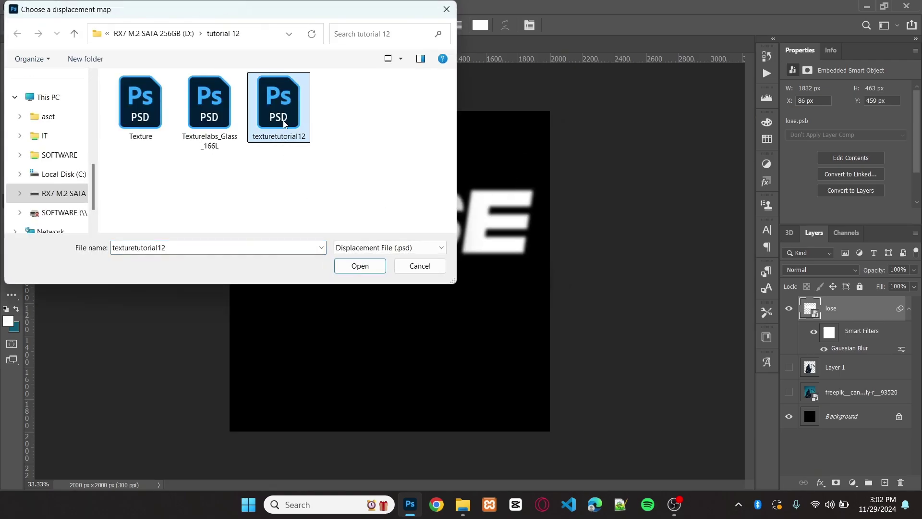
click(360, 265)
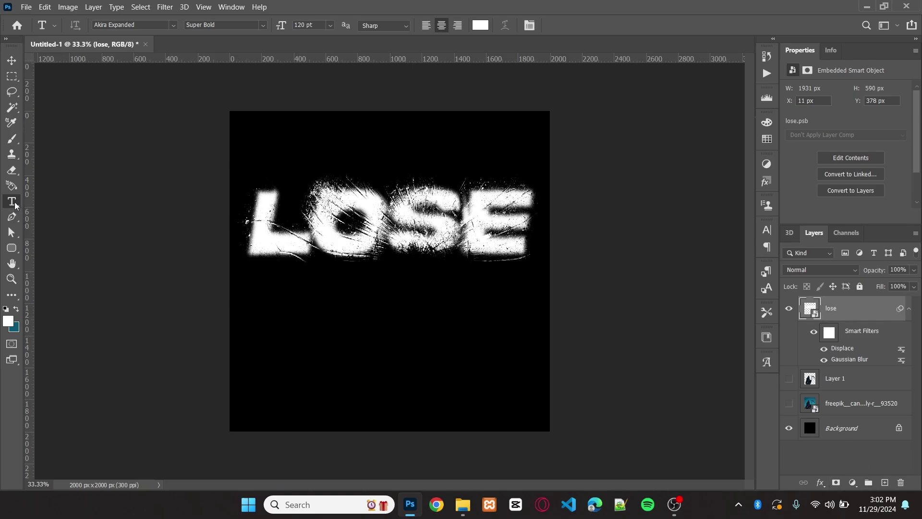
Step: Search 'pho' in the font field and pick Photograph Signature Regular
click(152, 24)
text(pho)
click(121, 66)
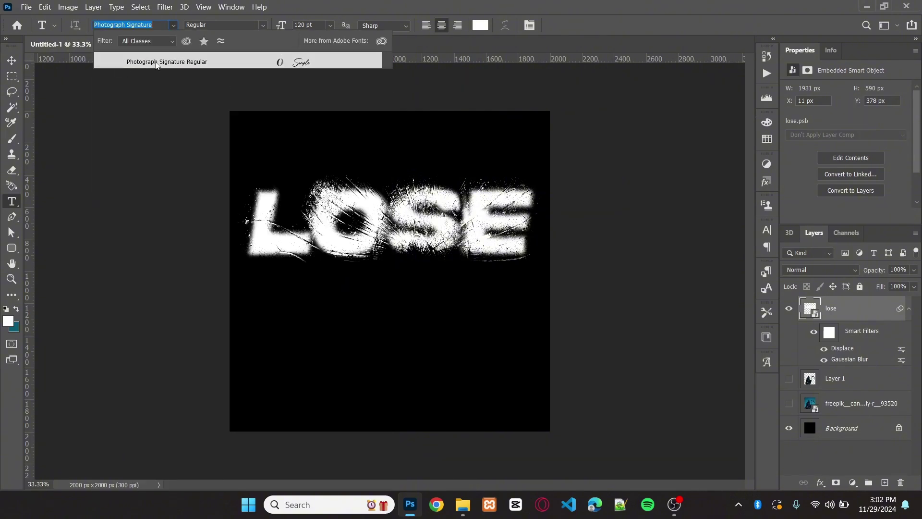
Step: Start a new text layer on the canvas and set its colour to pink #ff2659
click(273, 190)
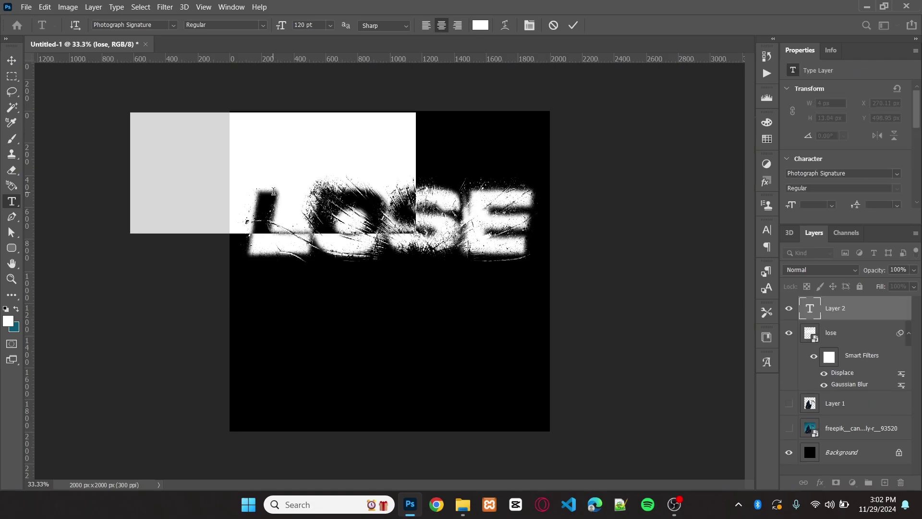
click(8, 321)
click(769, 197)
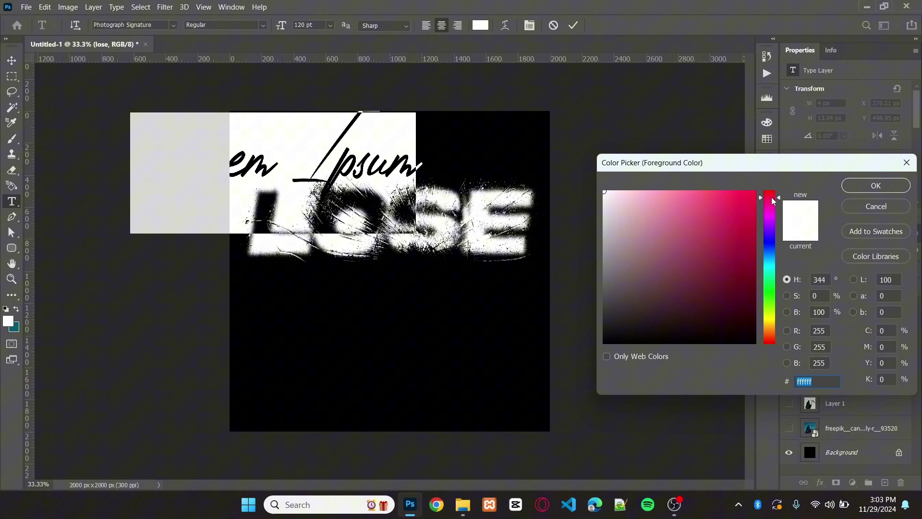
click(734, 188)
click(733, 191)
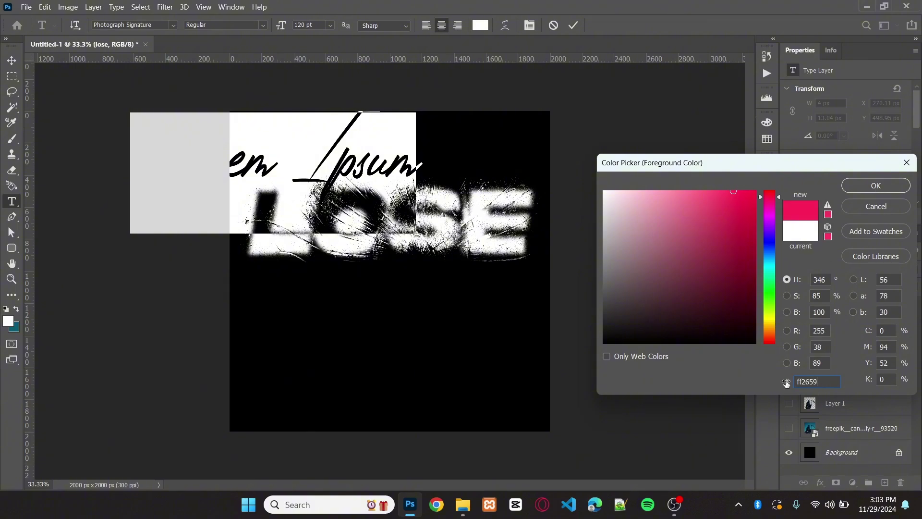
click(876, 185)
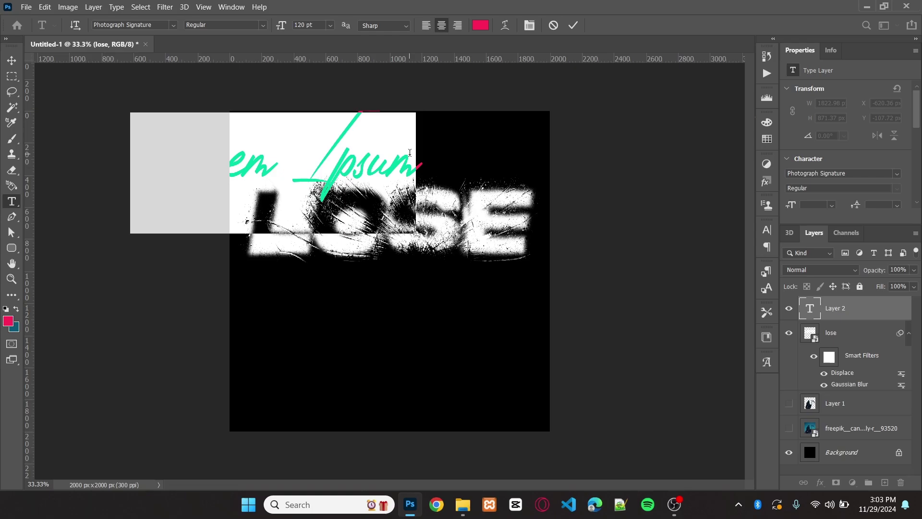
Step: Type the script word, move it onto LOSE, set the capital C to 144 pt, and commit
text(L)
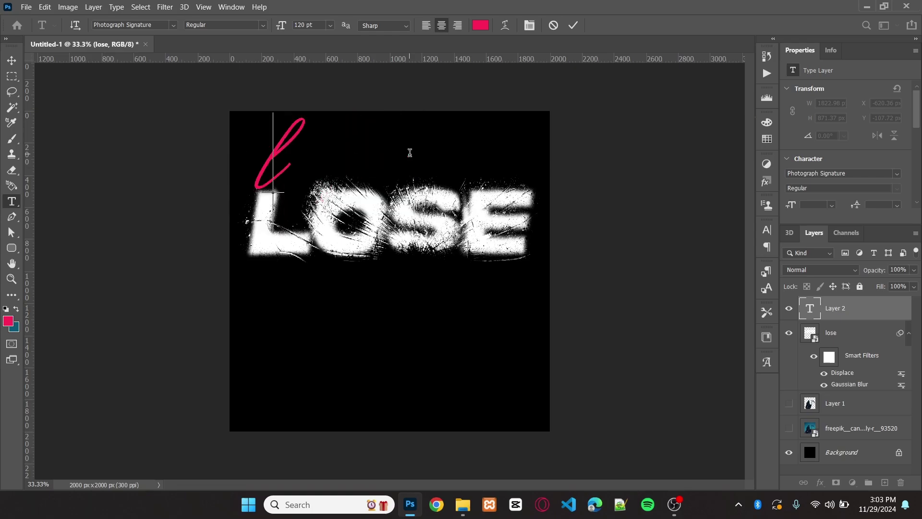
text(o)
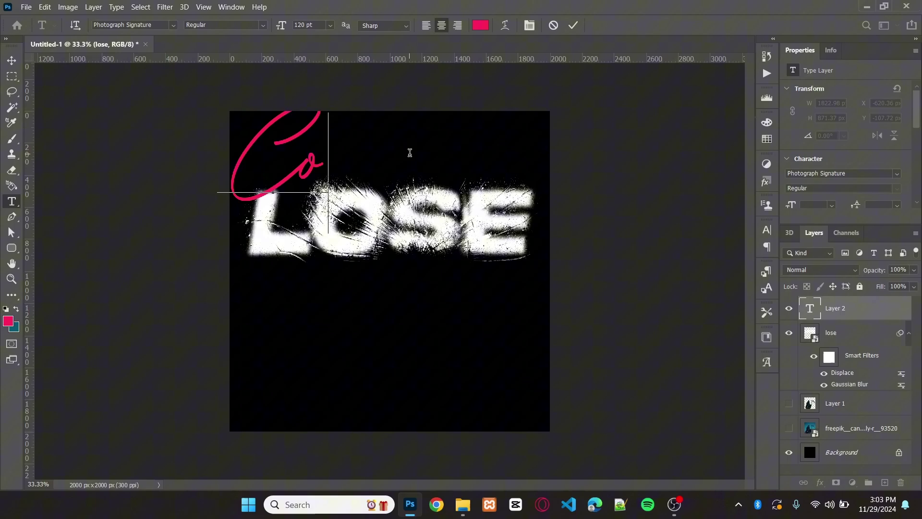
text(ntrol)
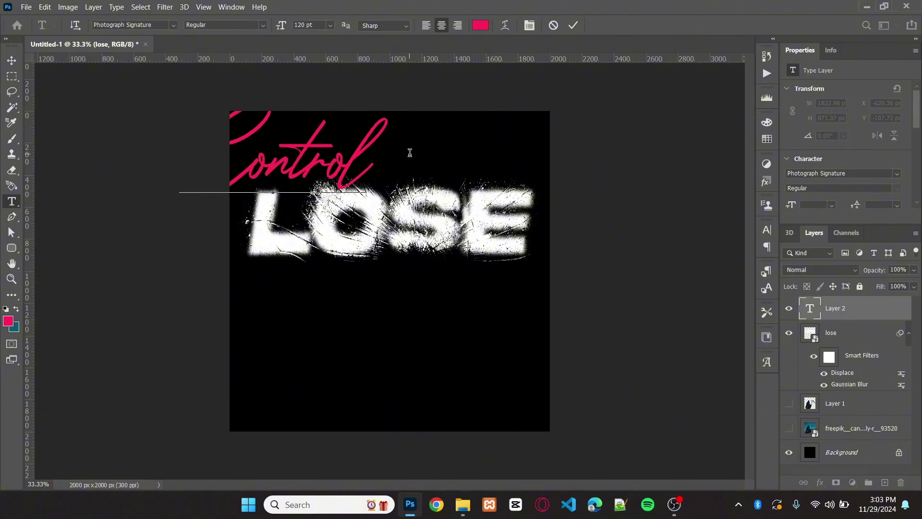
drag(288, 291, 401, 345)
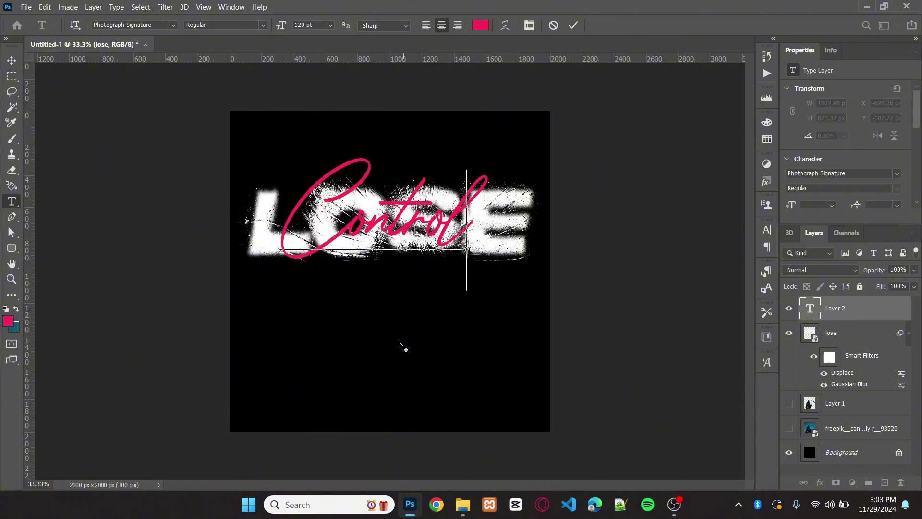
key(shift+Left)
key(shift+Left)
key(shift+Left)
key(shift+Left)
key(shift+Left)
key(shift+Left)
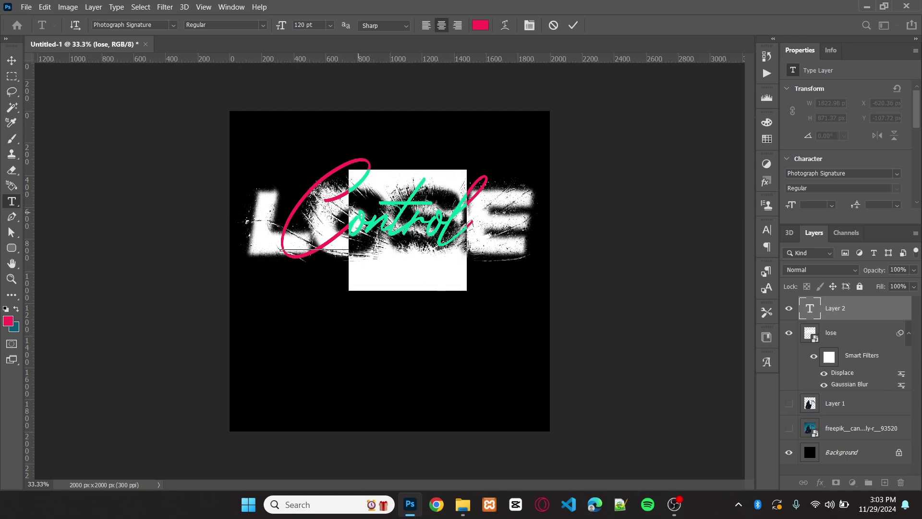
scroll(302, 25, up, 10)
key(shift+Left)
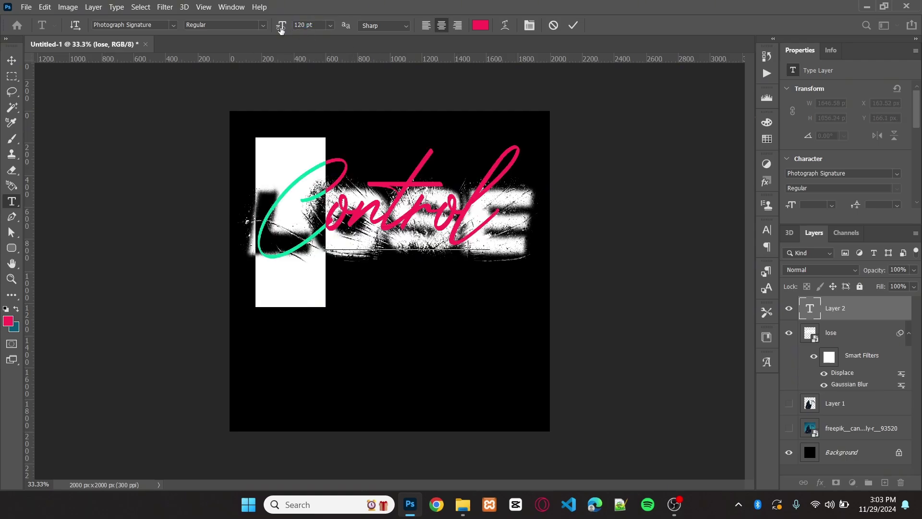
scroll(302, 25, up, 10)
drag(397, 288, 414, 289)
click(364, 288)
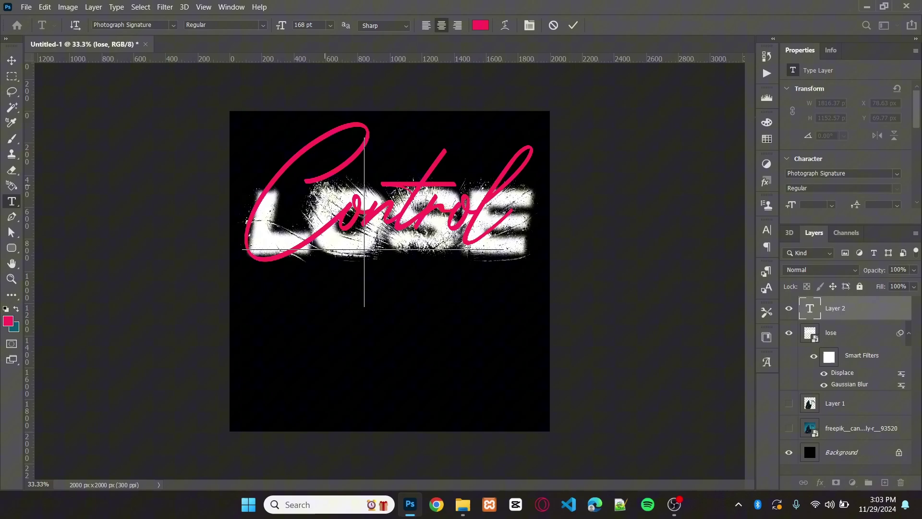
drag(332, 289, 249, 288)
scroll(303, 25, down, 5)
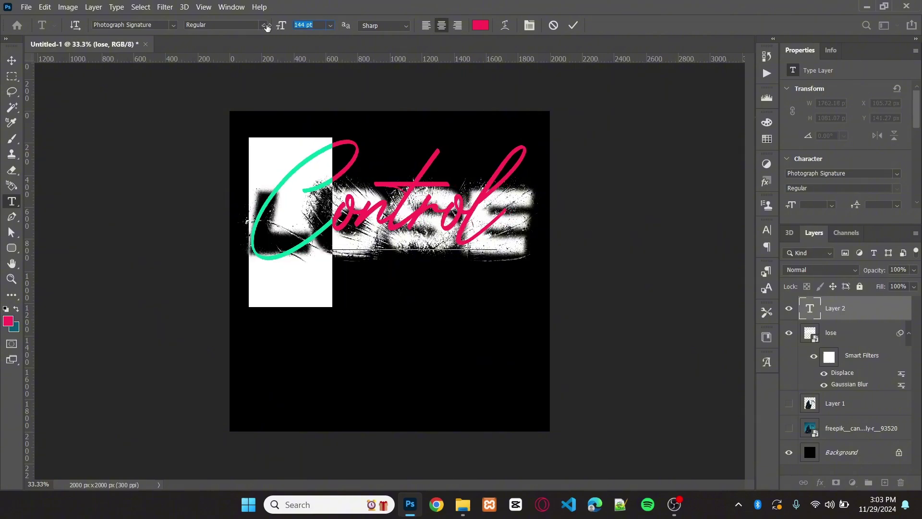
click(573, 25)
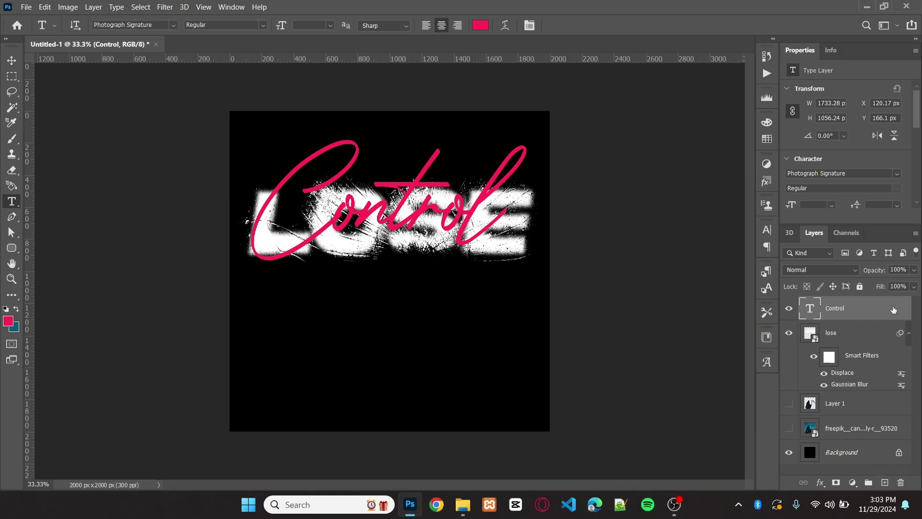
Step: Convert the Control layer to a smart object and nudge it slightly down and right
right_click(893, 309)
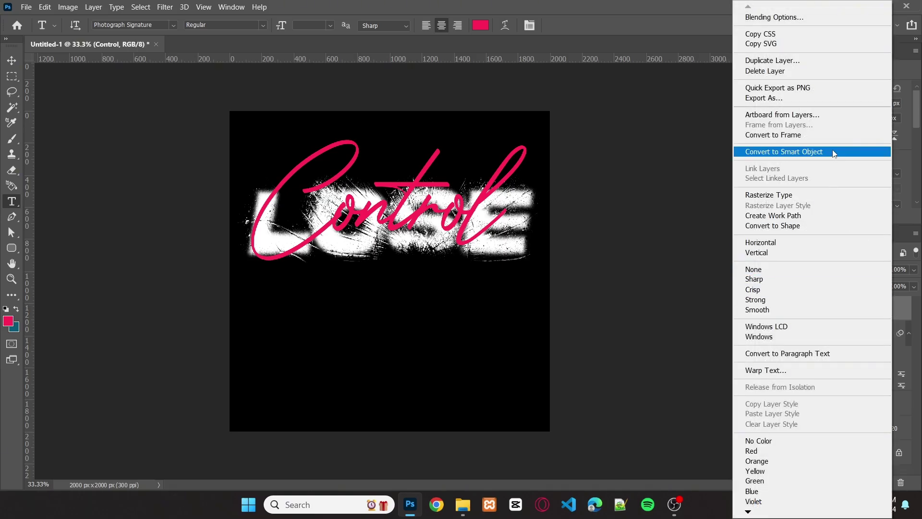
click(834, 153)
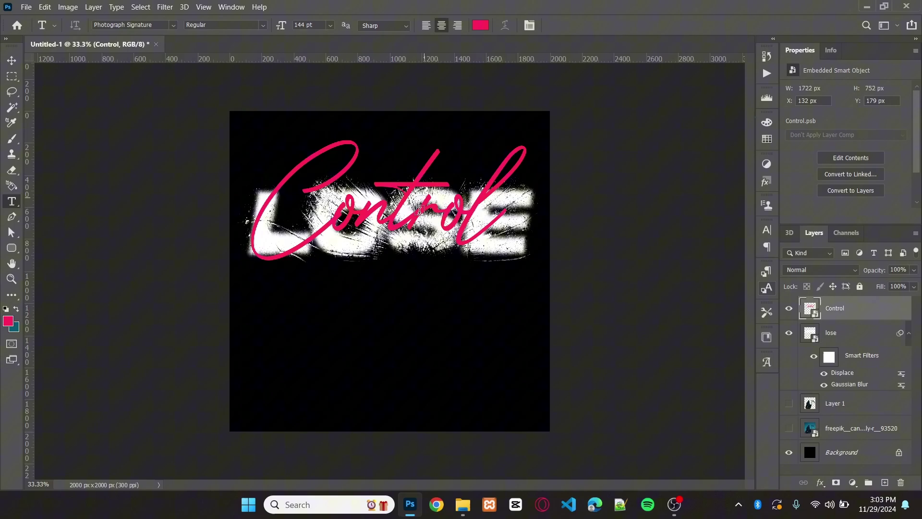
key(ctrl+t)
drag(412, 217, 416, 229)
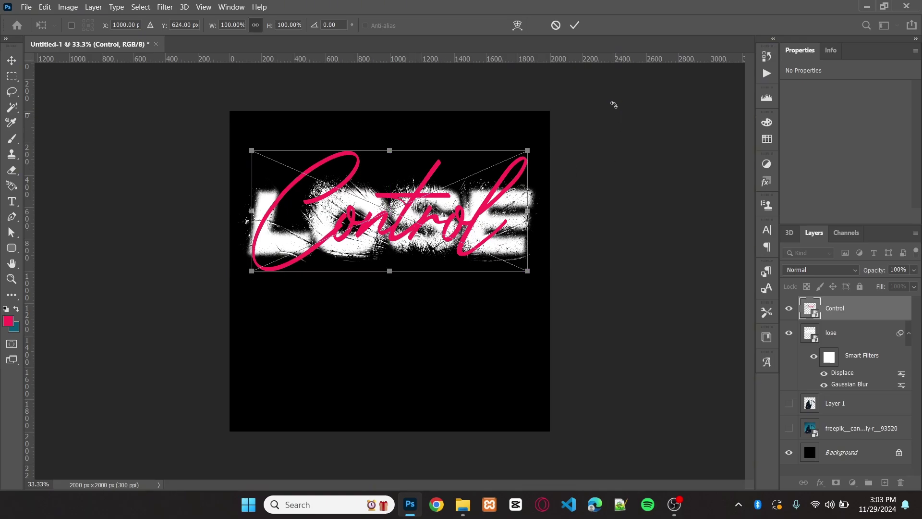
click(574, 25)
key(t)
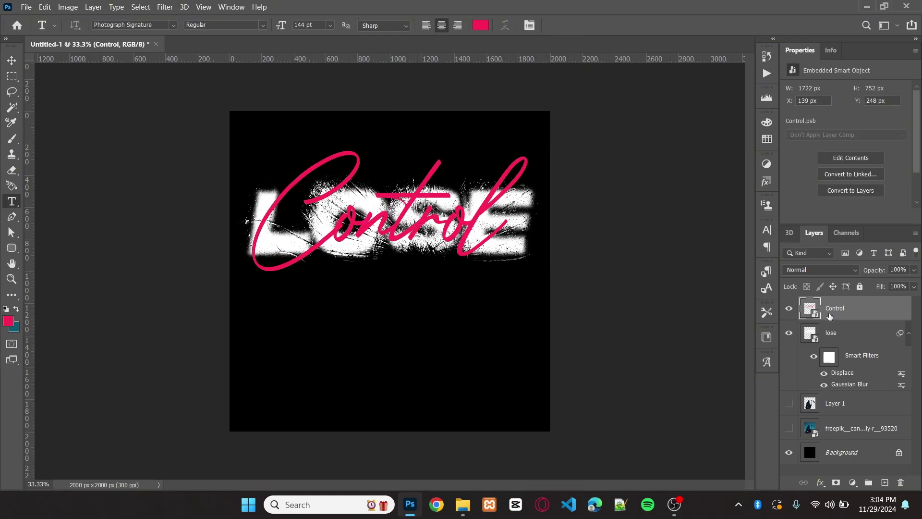
Step: Soften the Control smart object with a Gaussian Blur of about 1.1 px radius
click(164, 7)
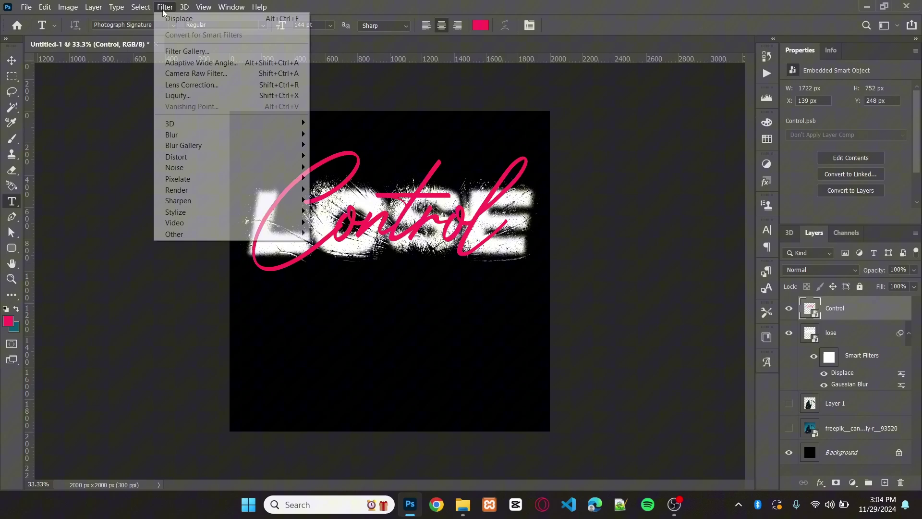
mouse_move(304, 139)
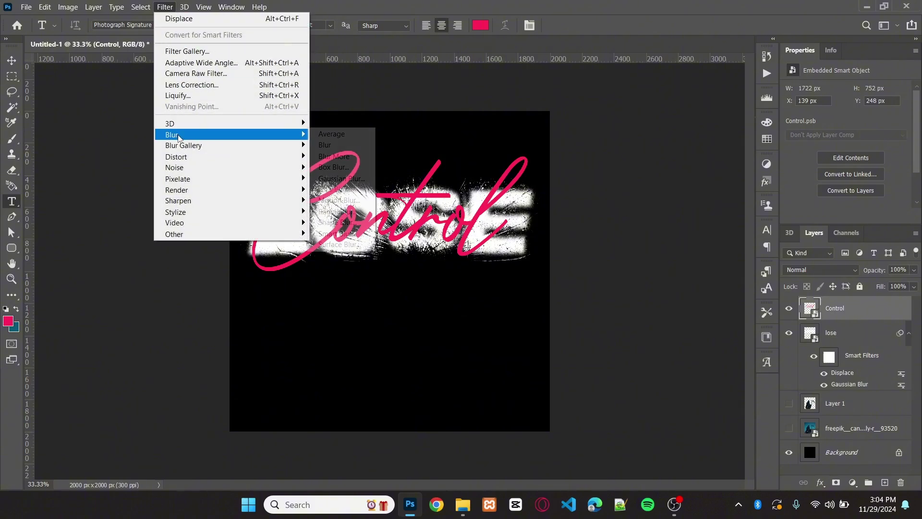
click(348, 178)
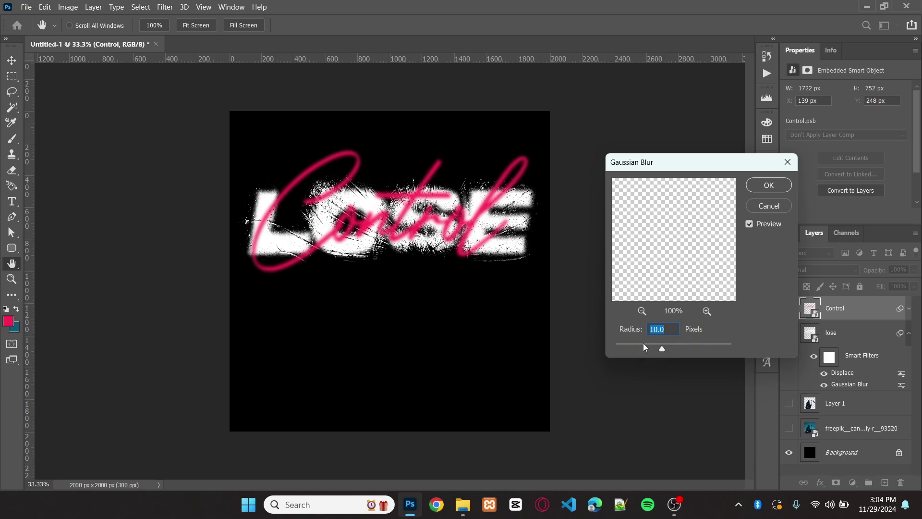
drag(635, 344, 629, 345)
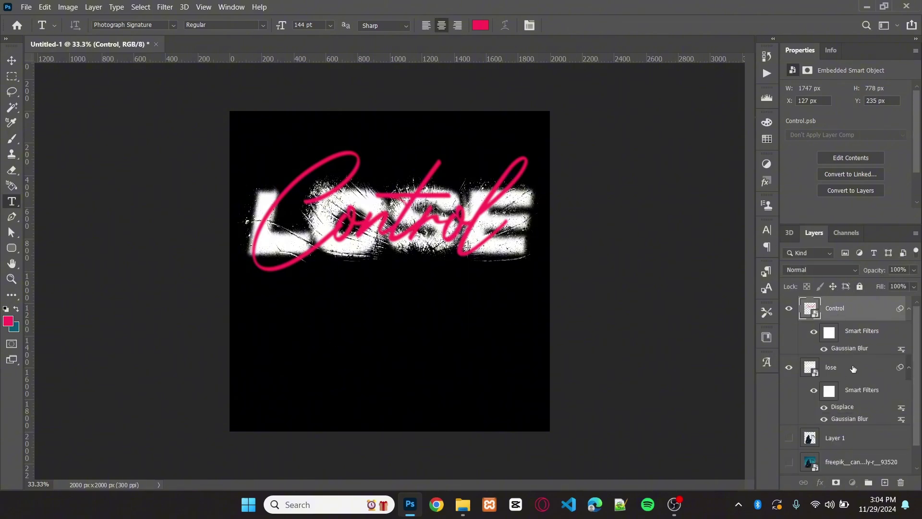
Step: Group Control and lose into Group 1, then stamp a merged copy of both layers
ctrl+click(853, 368)
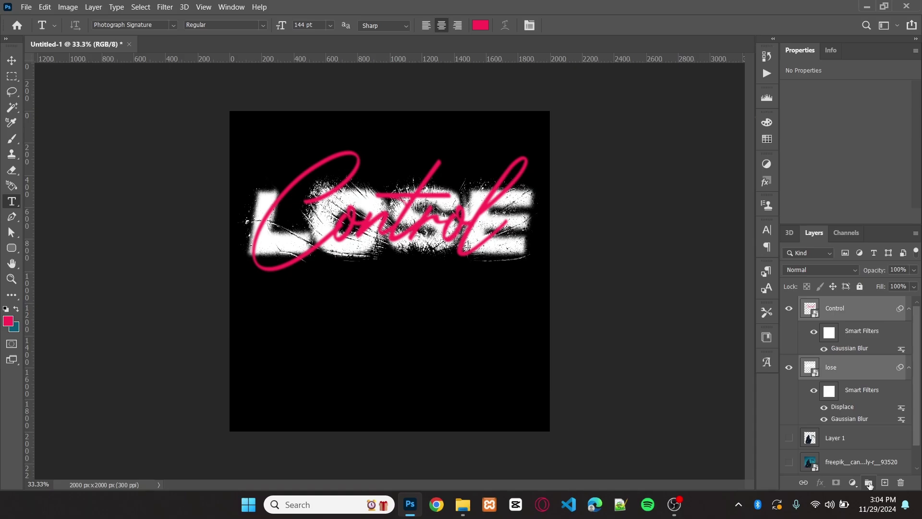
click(869, 482)
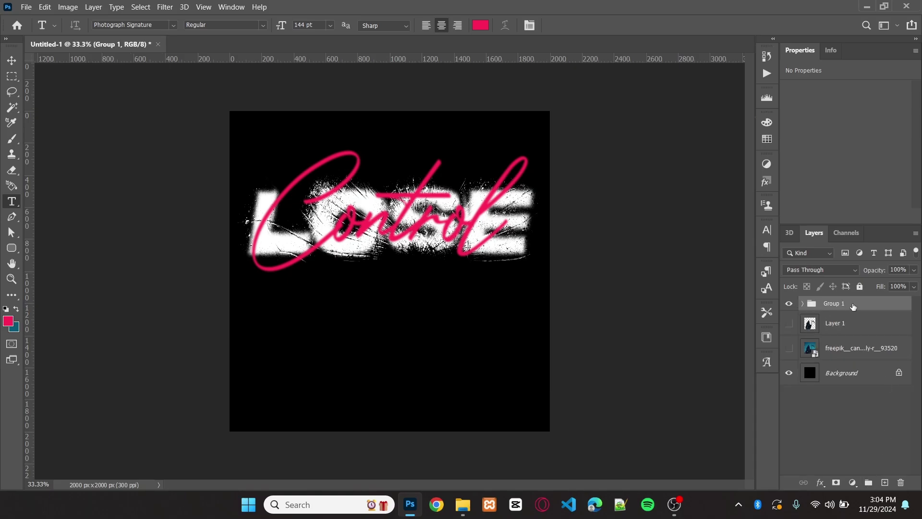
click(804, 303)
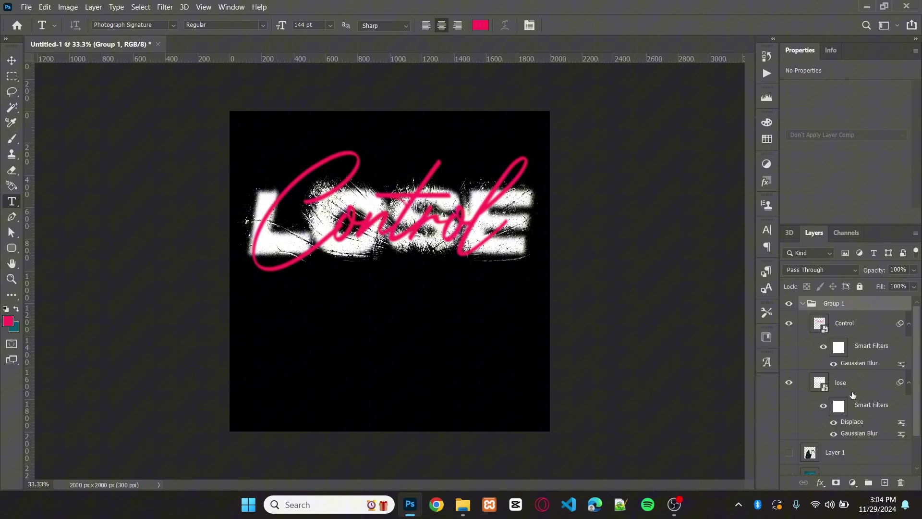
click(854, 328)
ctrl+click(857, 383)
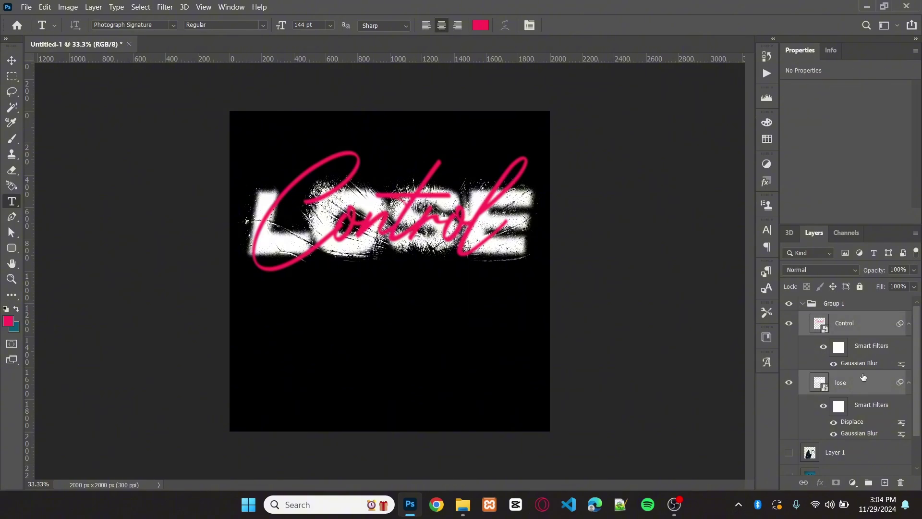
key(ctrl+alt+e)
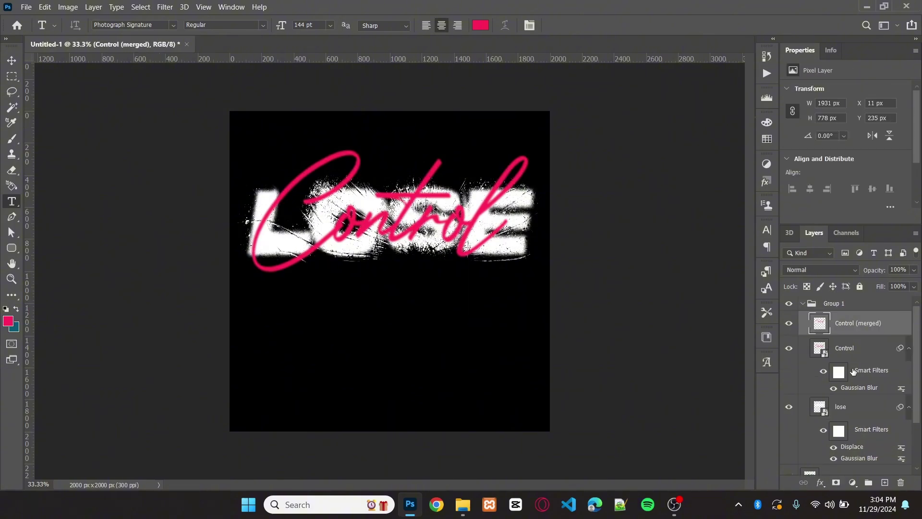
Step: Pull the merged copy out, hide Group 1, show the photo, and place the copy below Layer 1
drag(819, 323, 827, 298)
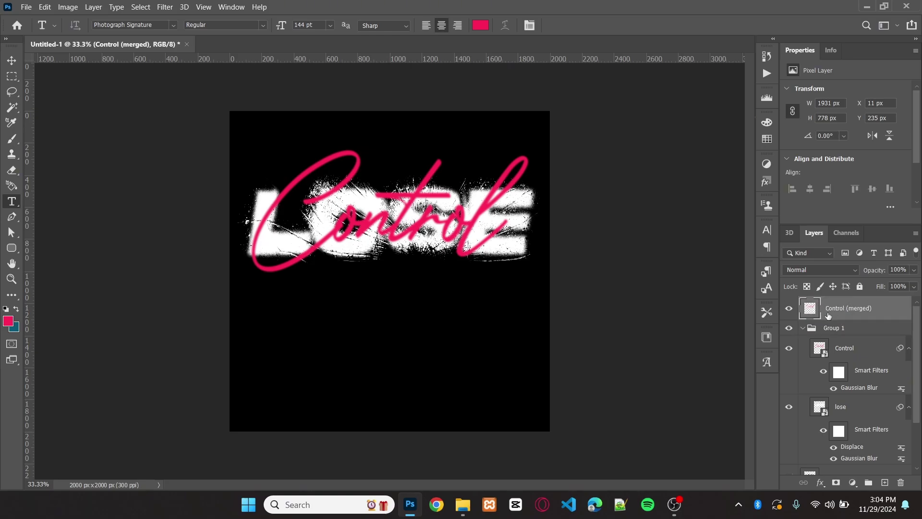
click(802, 330)
click(790, 330)
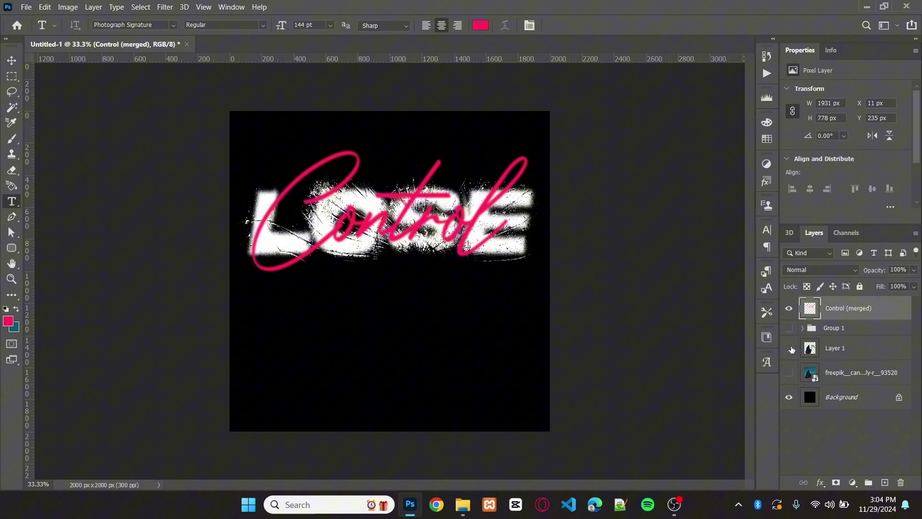
click(789, 372)
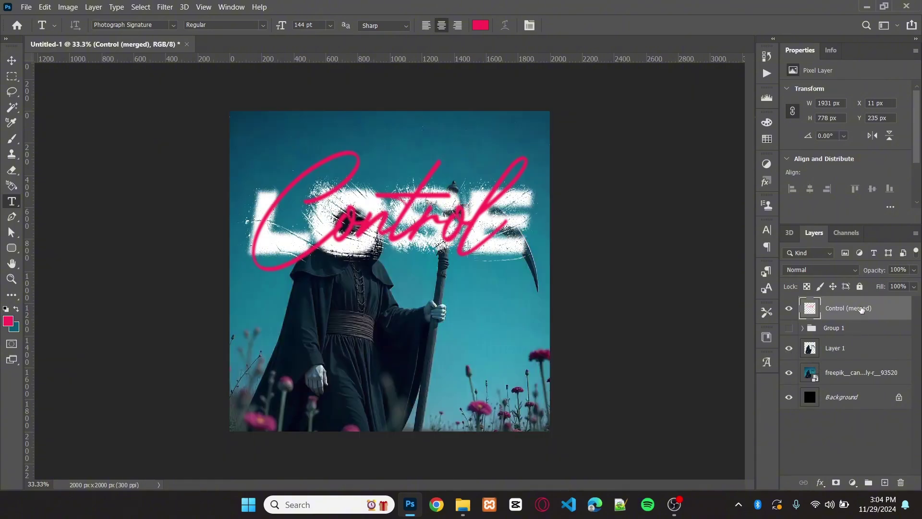
drag(861, 308, 860, 357)
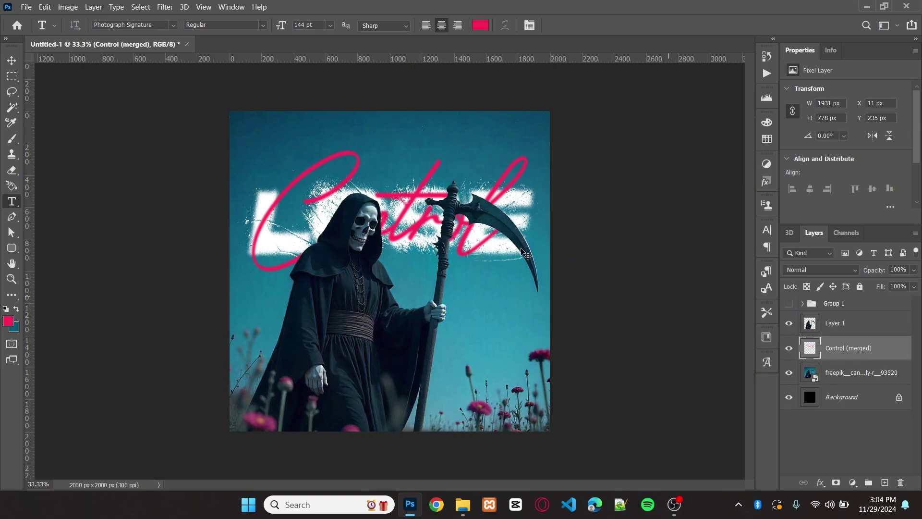
Step: Move the merged text up and slightly right, then hide the Control (merged) layer
key(ctrl+t)
drag(413, 238, 417, 208)
click(594, 25)
key(t)
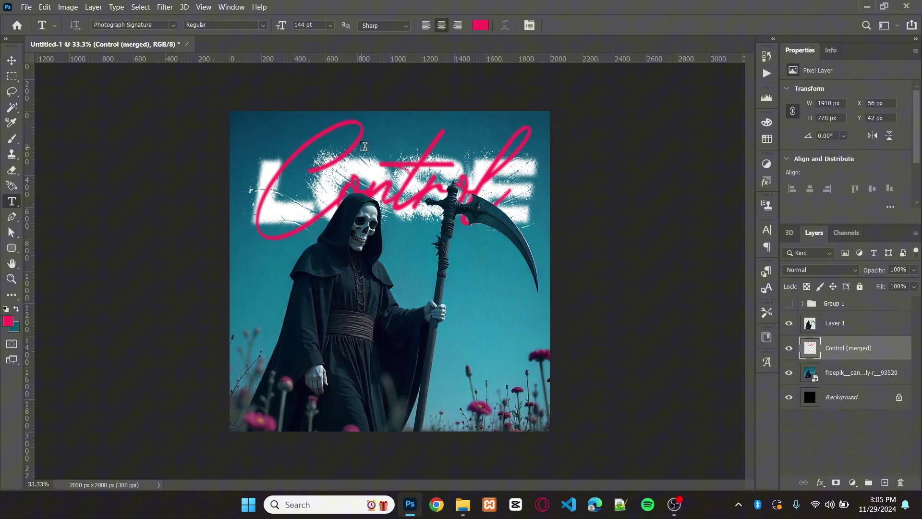
click(789, 348)
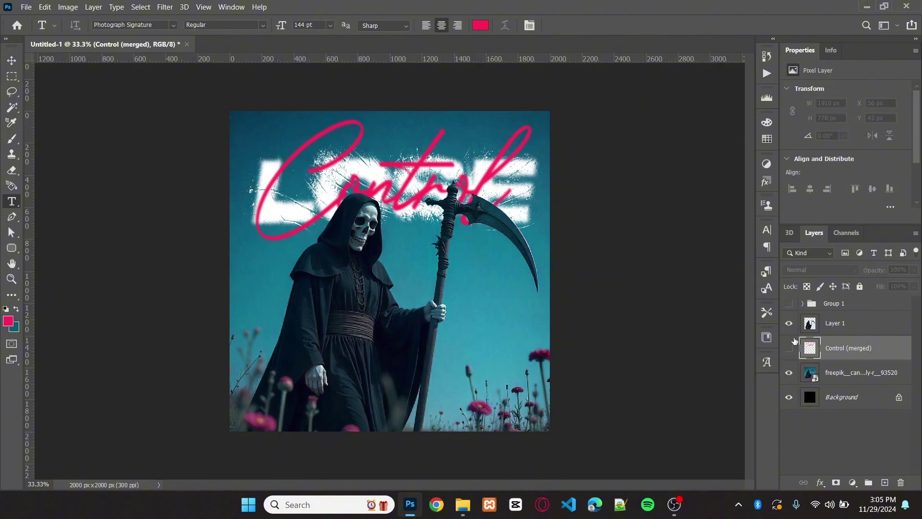
Step: Show Group 1 again, try transforming it, then cancel and expand the group
click(789, 303)
click(816, 303)
key(ctrl+t)
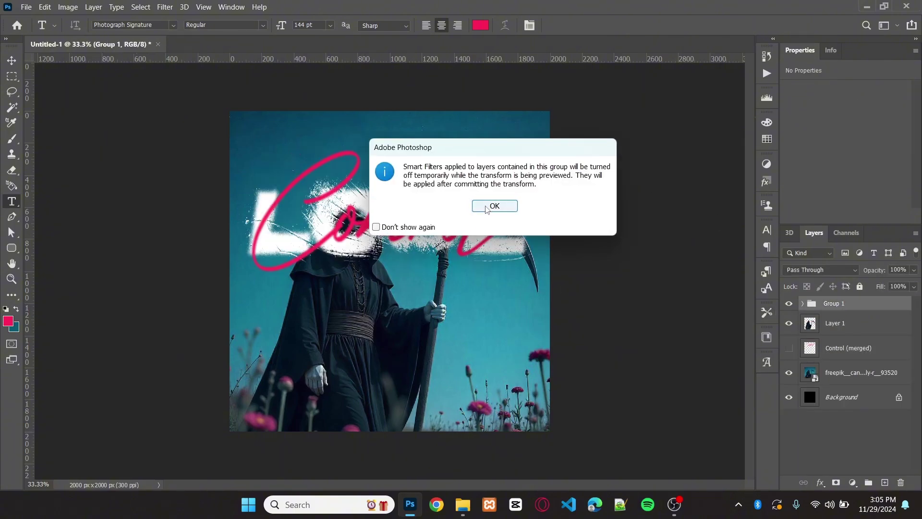
key(Return)
key(Escape)
click(803, 303)
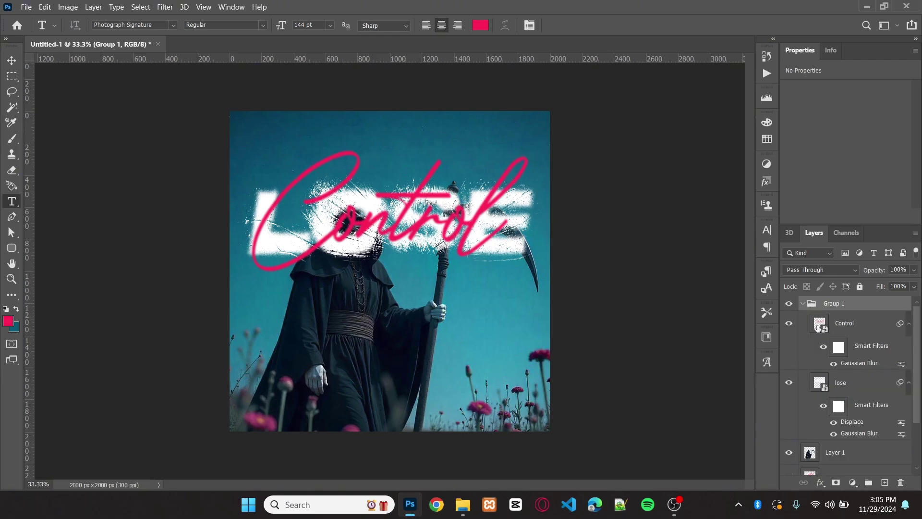
Step: Open the Control smart object's contents and shrink the capital C from 144 pt to 139 pt
double_click(819, 326)
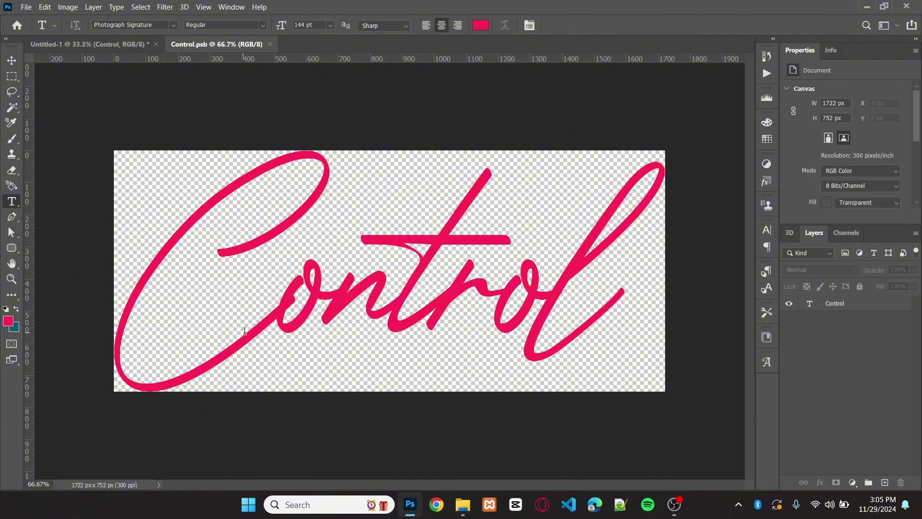
drag(272, 319, 154, 314)
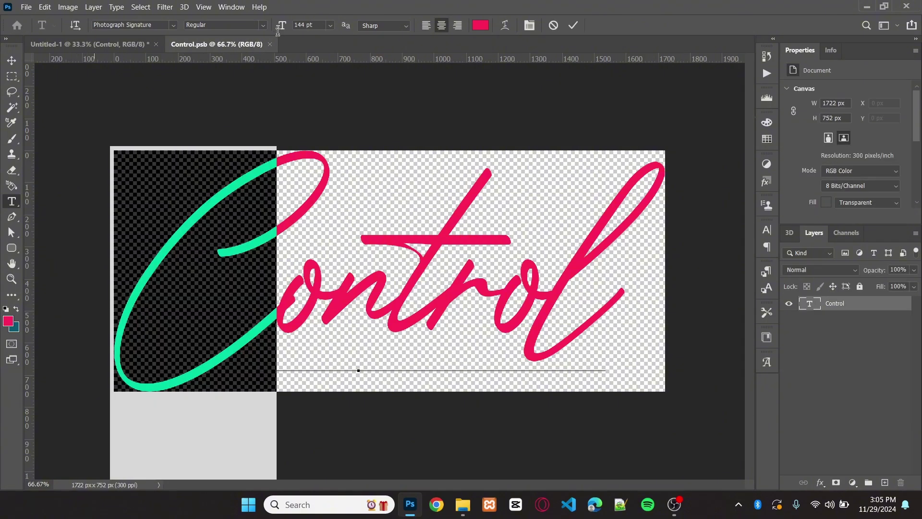
drag(283, 28, 278, 28)
click(573, 25)
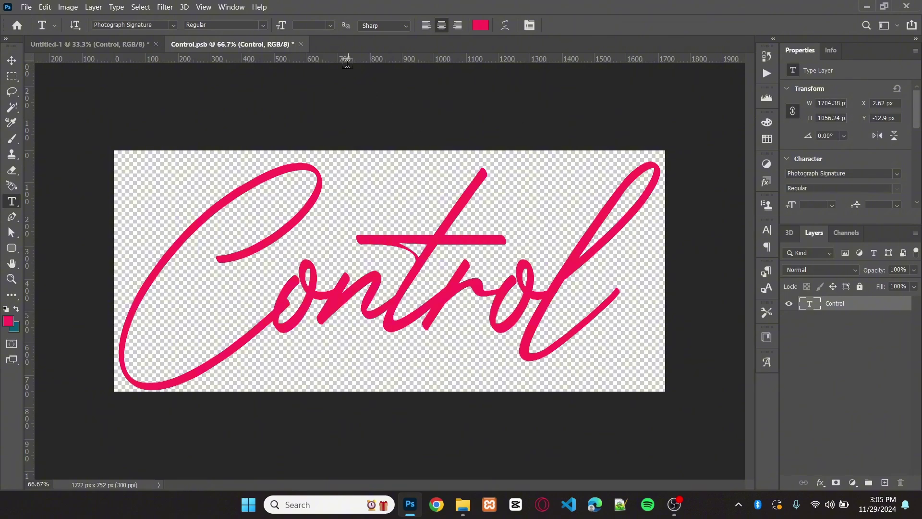
Step: Close Control.psb, stamp a fresh merged Control copy, hide Group 1, and place the copy beneath Layer 1
click(295, 44)
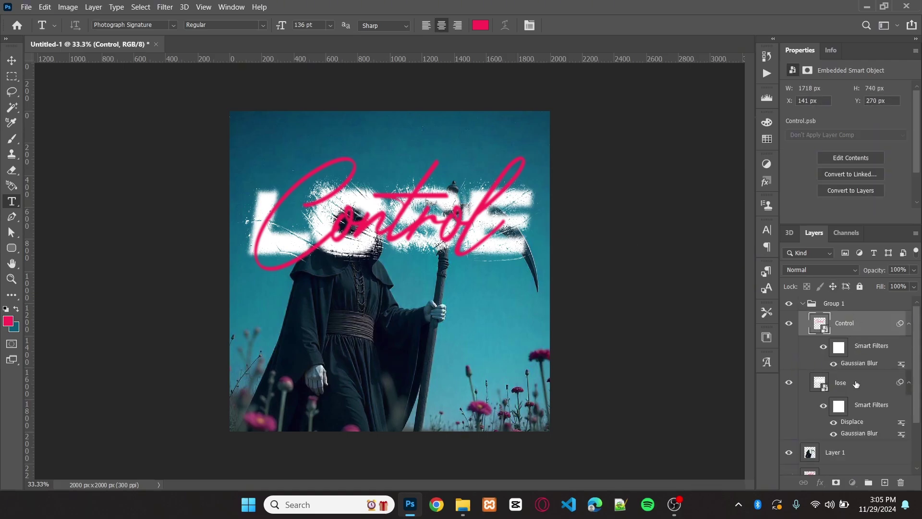
key(ctrl+alt+e)
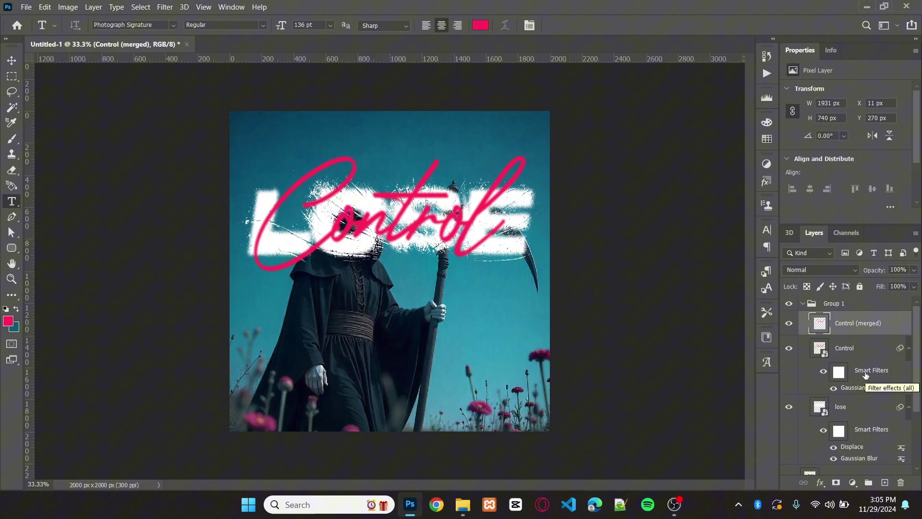
drag(864, 323, 862, 297)
click(806, 332)
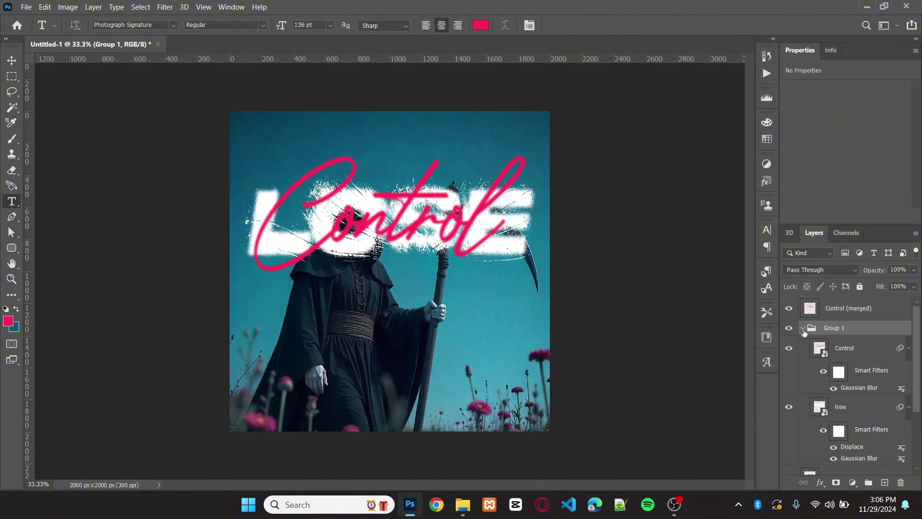
click(803, 328)
click(789, 328)
drag(845, 308, 838, 361)
Step: Raise the merged Control text higher on the poster
key(ctrl+t)
drag(414, 230, 417, 196)
key(Return)
key(t)
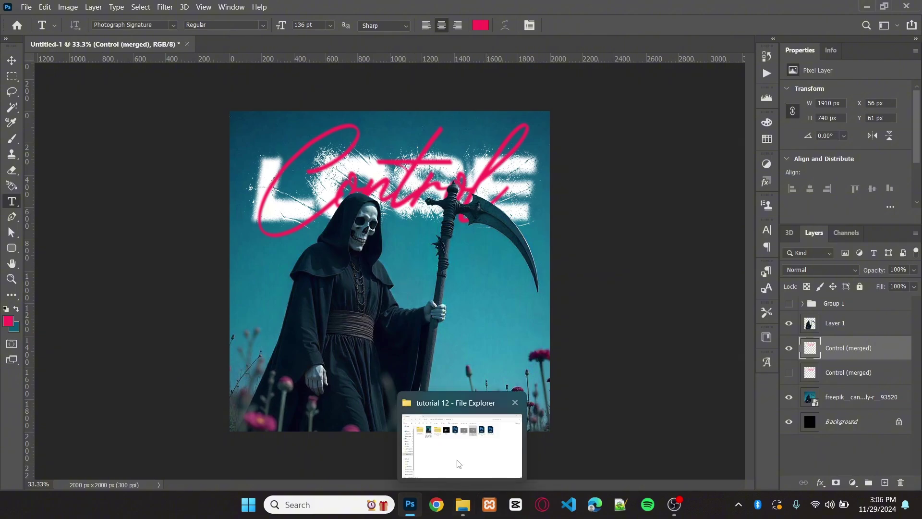
Step: Drag saturn-1 from the project folder onto the canvas and place it slightly lower
click(473, 507)
drag(366, 145, 389, 295)
drag(392, 249, 391, 264)
click(575, 26)
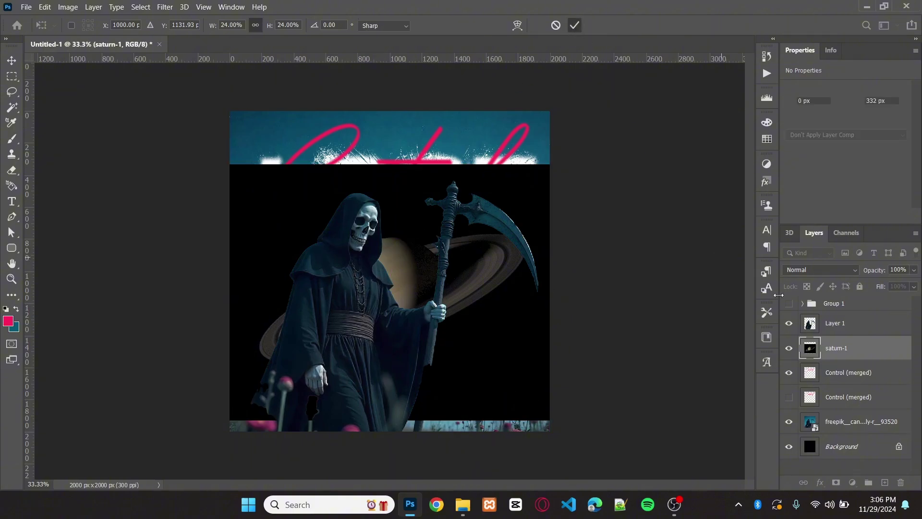
click(845, 270)
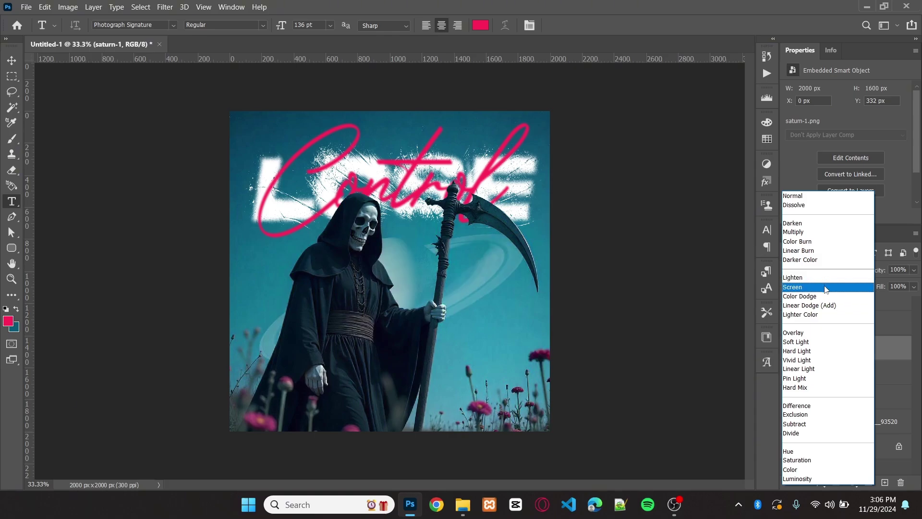
Step: Set the Saturn layer to Screen blending at 95% opacity
click(826, 288)
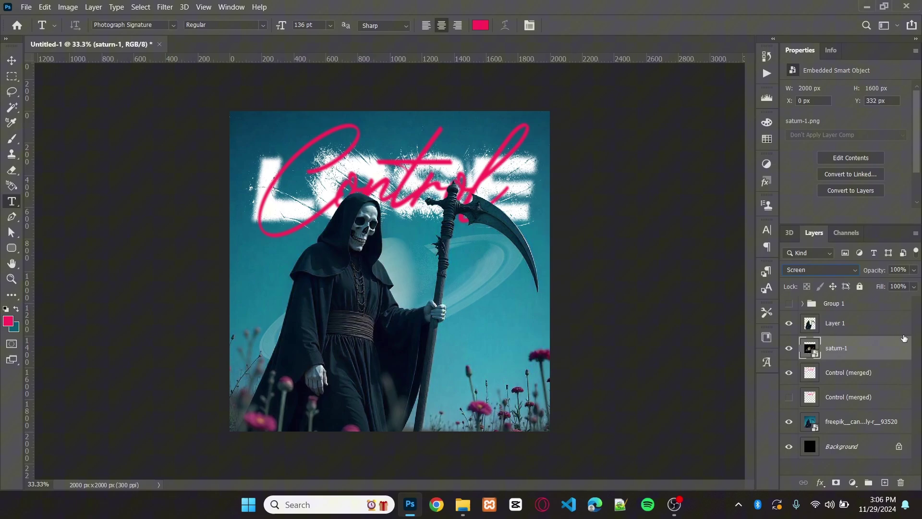
click(913, 270)
drag(911, 287, 909, 287)
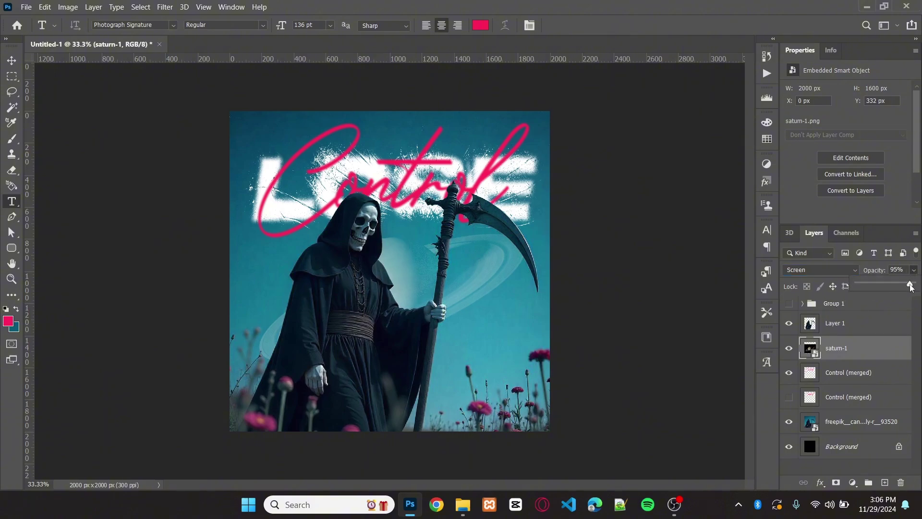
click(862, 351)
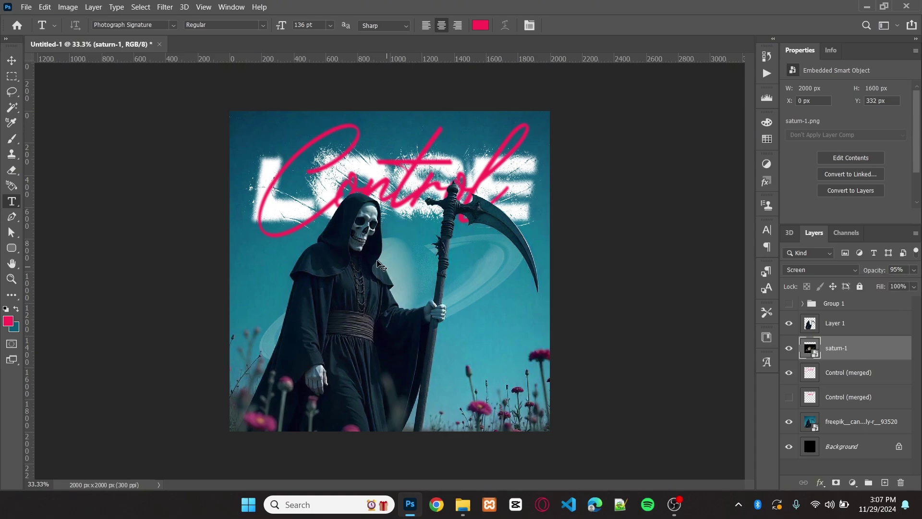
Step: Tilt the Saturn image about 3.5 degrees and shift it right
key(ctrl+t)
drag(403, 275, 374, 273)
click(574, 24)
Step: Enlarge the reaper photo and Layer 1 cutout together and move them down and right
click(860, 421)
key(ctrl+t)
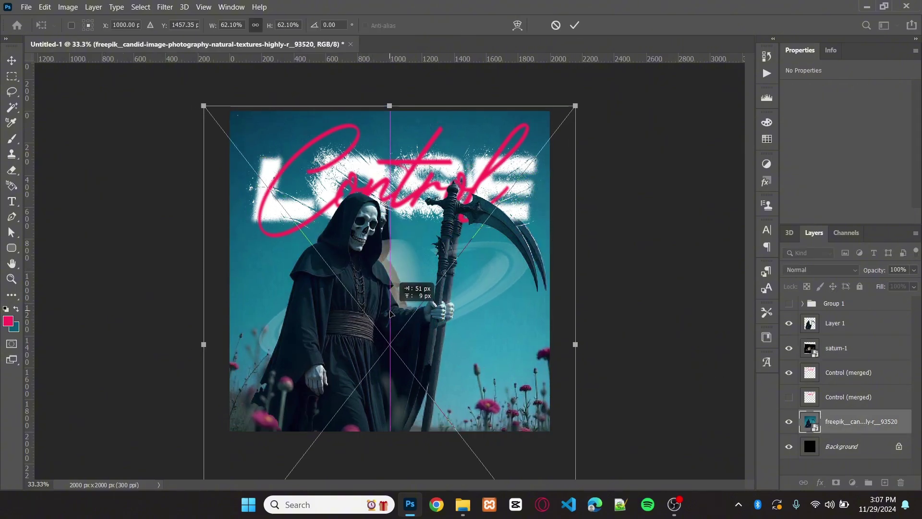
key(Escape)
ctrl+click(836, 322)
key(ctrl+t)
drag(358, 307, 358, 311)
drag(568, 349, 575, 356)
drag(402, 303, 393, 295)
key(Return)
Step: Rotate the Saturn image back to upright
click(836, 347)
key(ctrl+t)
drag(577, 163, 584, 169)
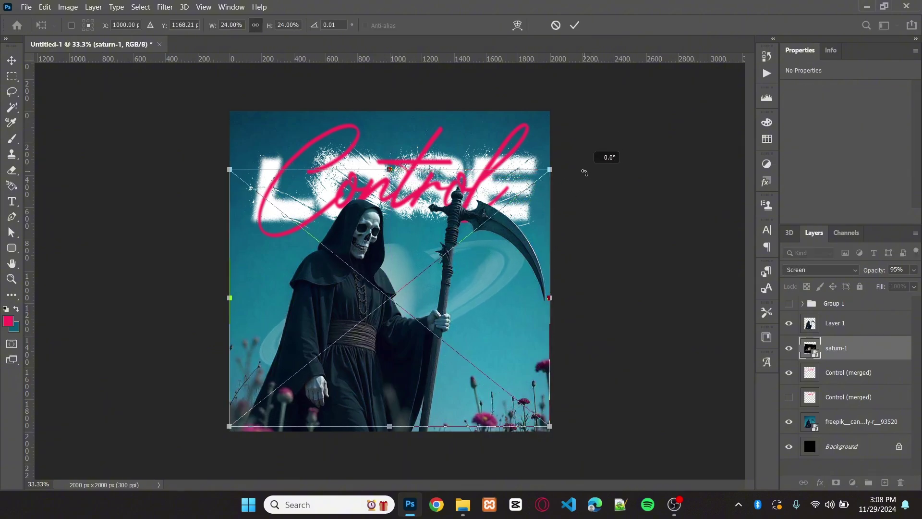
key(Return)
key(t)
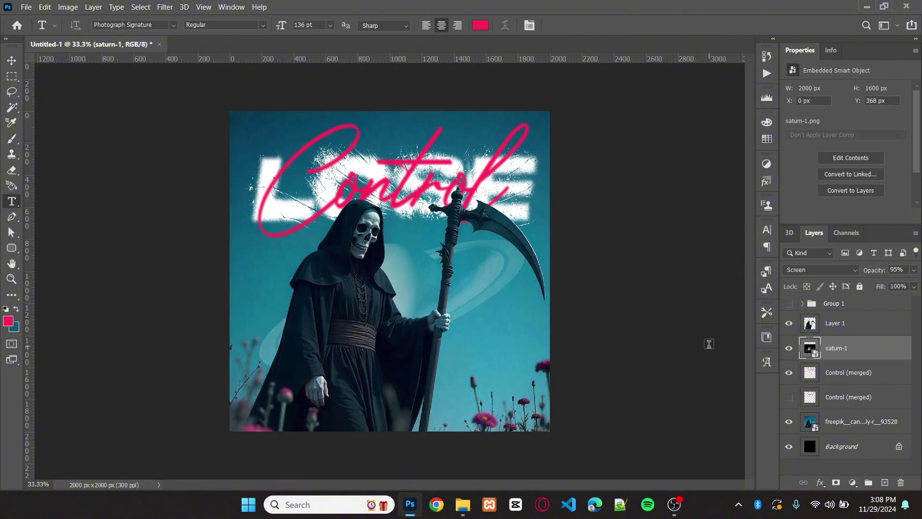
Step: Stamp Layer 1 through Background into a new merged layer on top
click(838, 324)
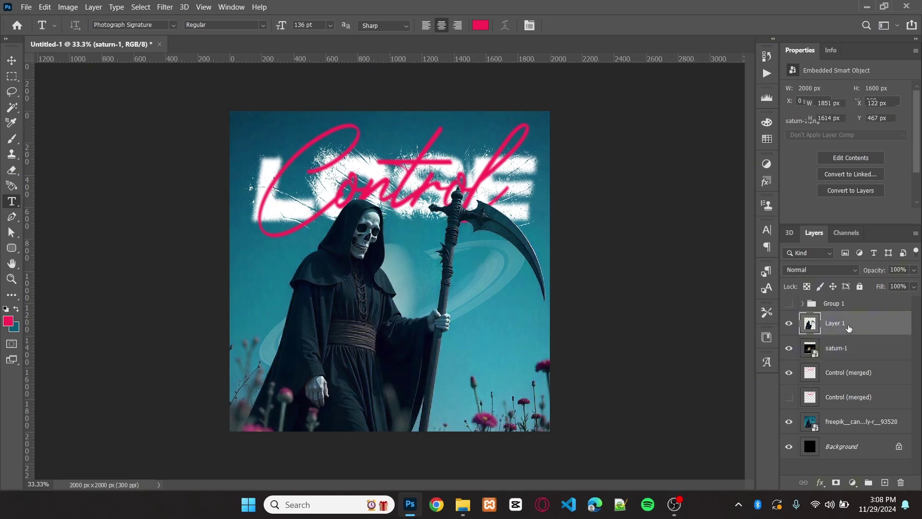
shift+click(866, 438)
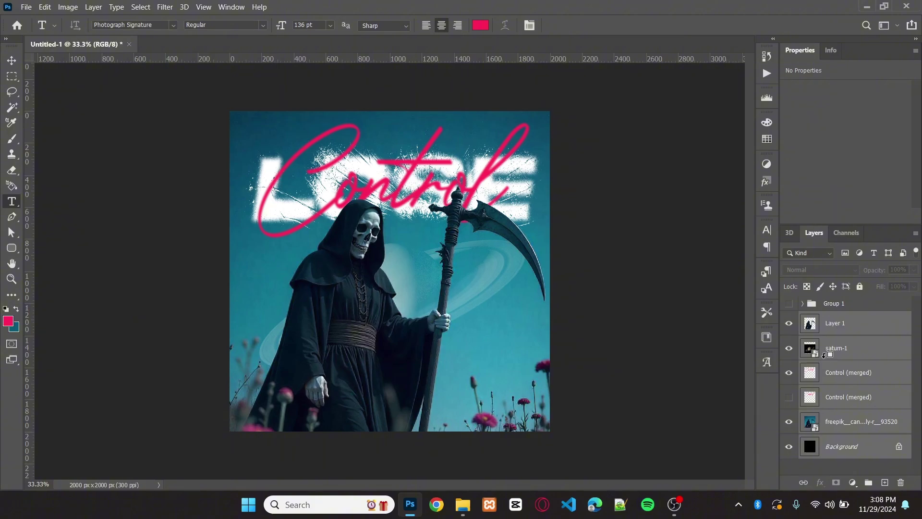
key(ctrl+shift+alt+e)
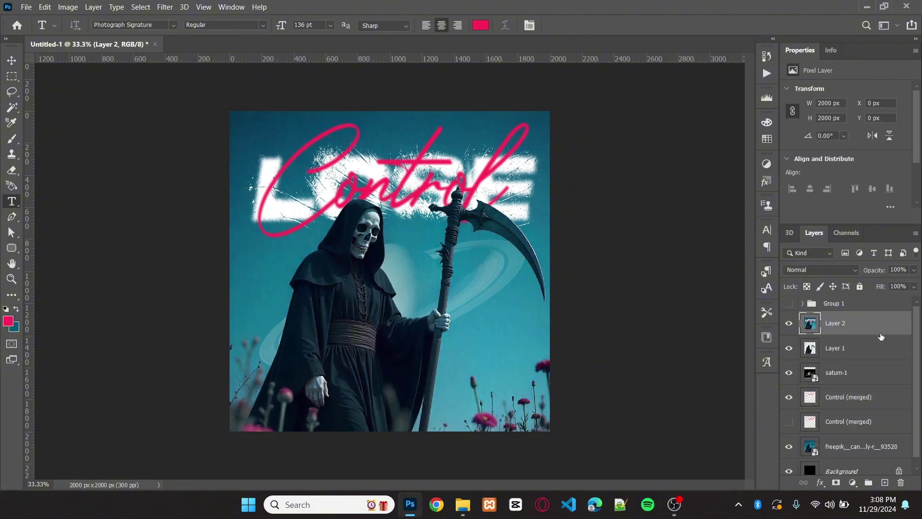
Step: Apply a Camera Raw vignette of -20 to the merged Layer 2
click(166, 8)
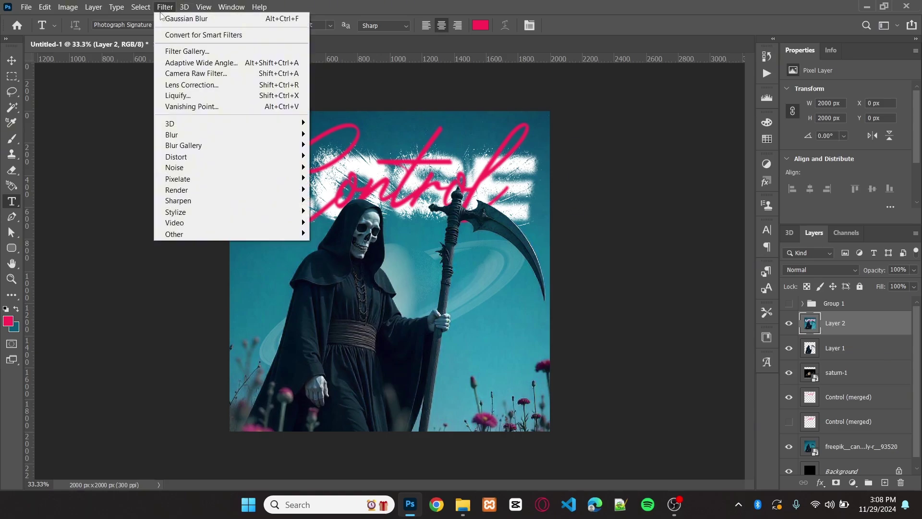
click(197, 73)
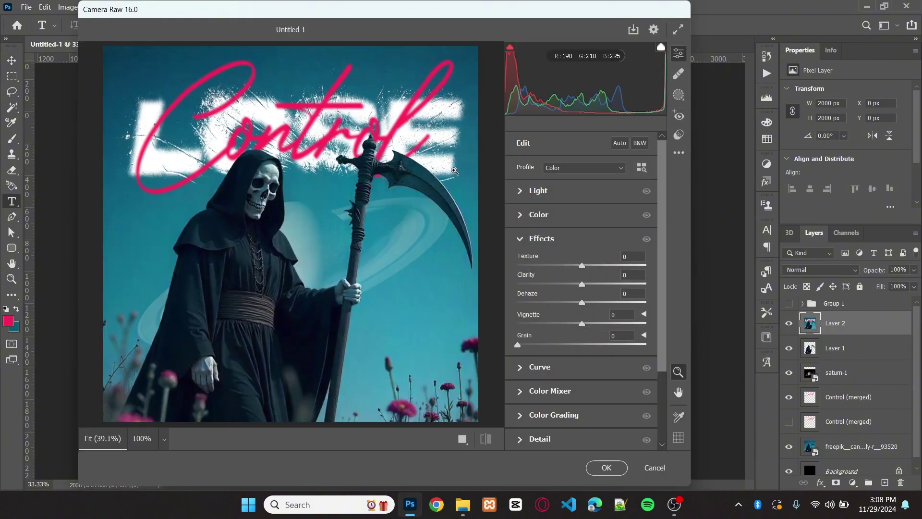
scroll(604, 248, down, 3)
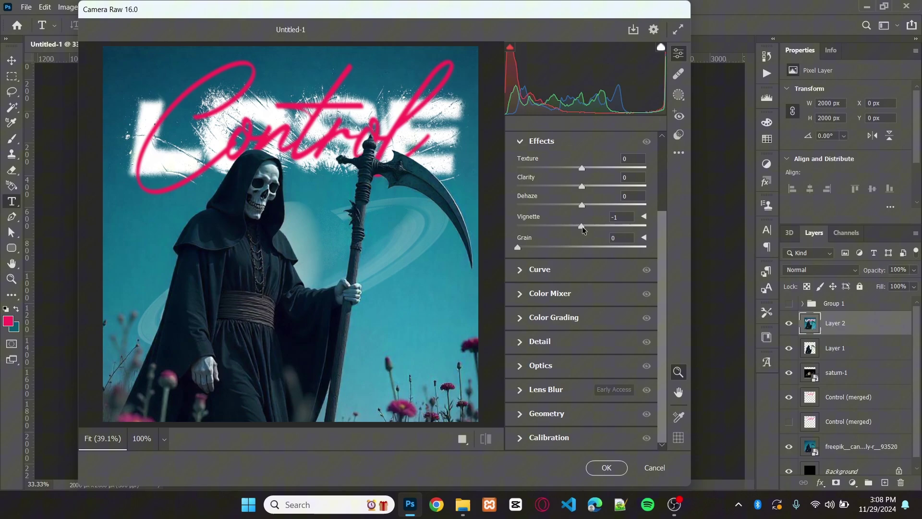
drag(582, 226, 569, 221)
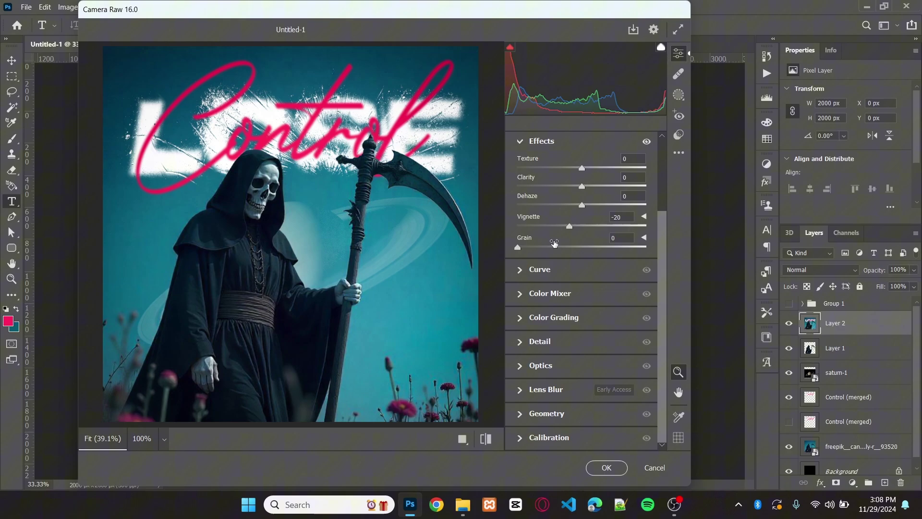
click(609, 468)
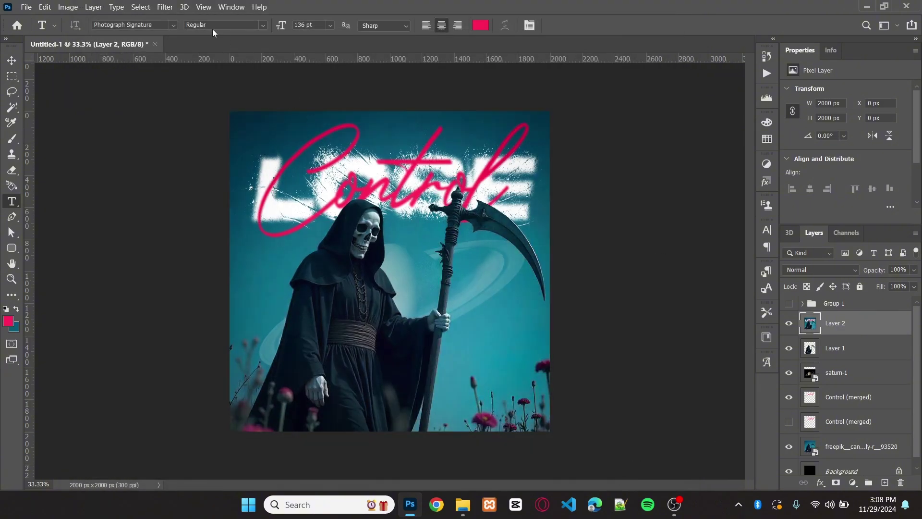
Step: Add about 11% Uniform noise to Layer 2 as fine film grain
click(164, 7)
mouse_move(176, 168)
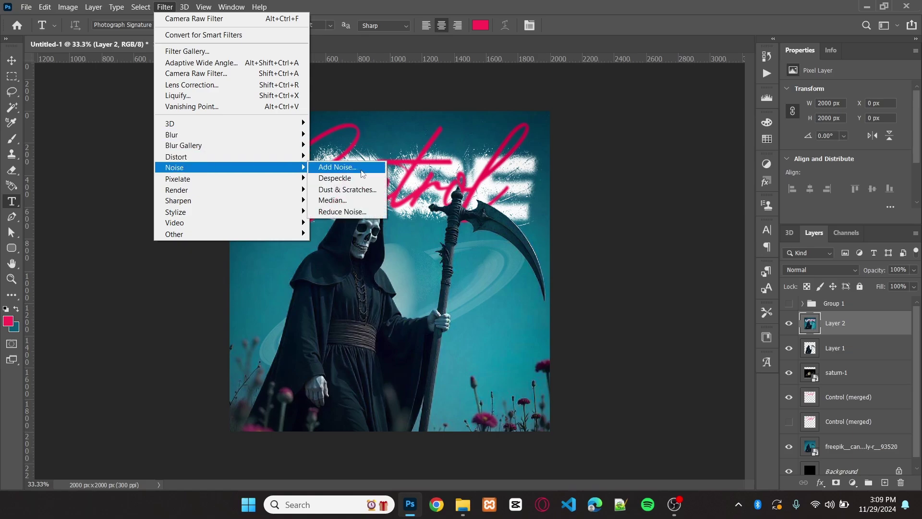
click(365, 169)
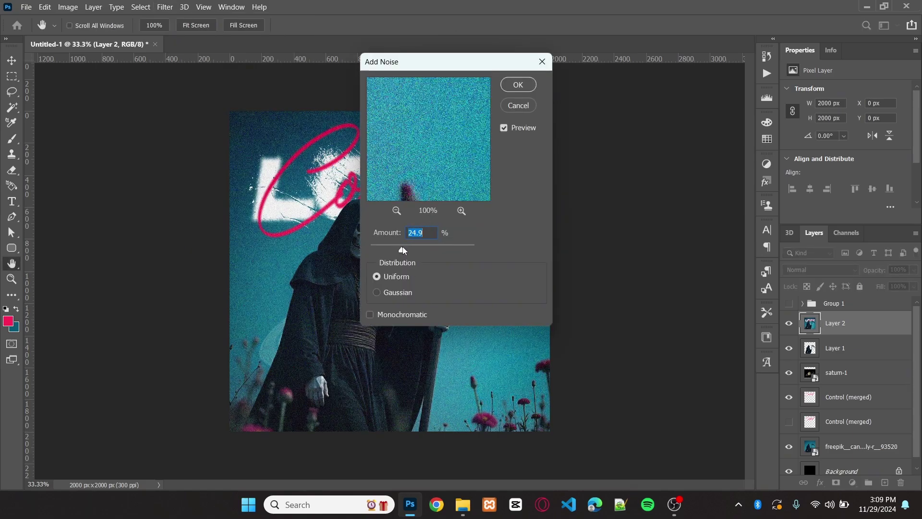
drag(403, 248, 381, 250)
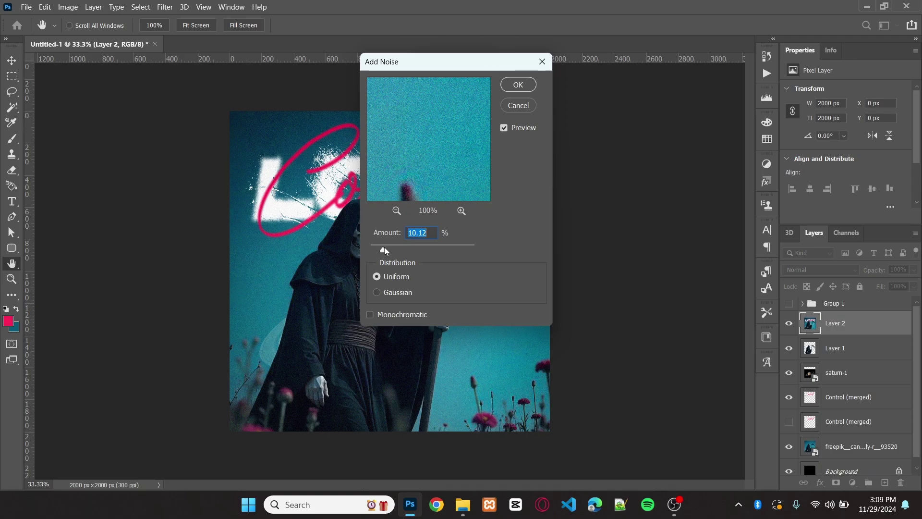
drag(384, 247, 384, 246)
click(518, 85)
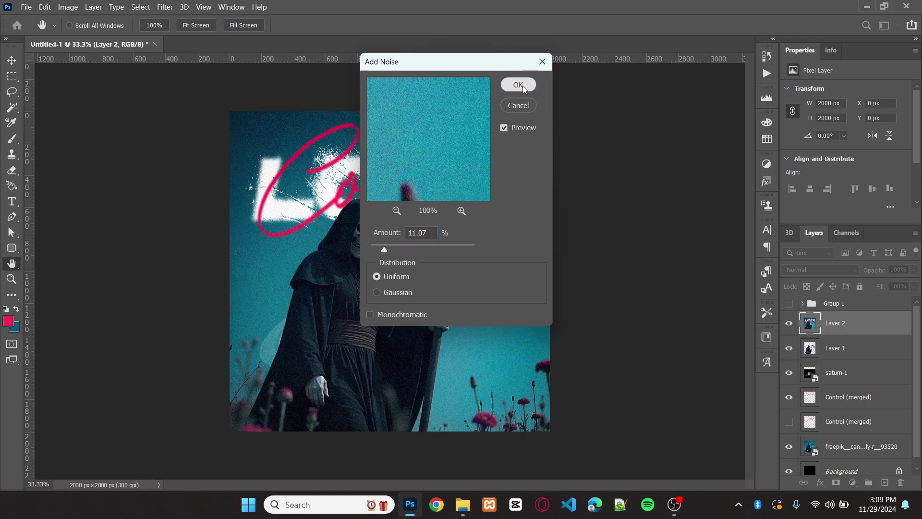